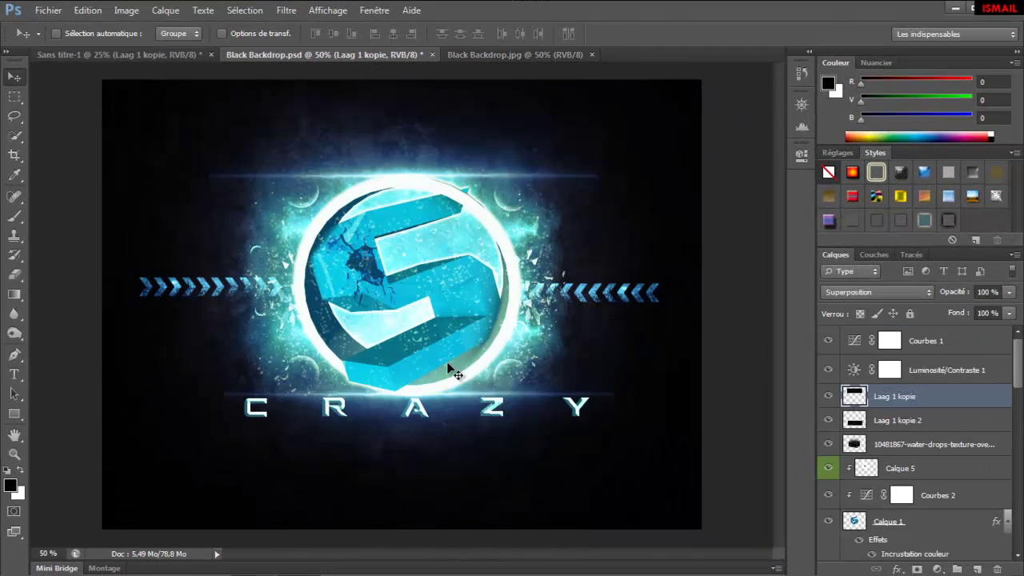
# Open Giveaway.png from the Desktop and bring its ringed S logo into Black Backdrop.jpg
pyautogui.click(472, 54)
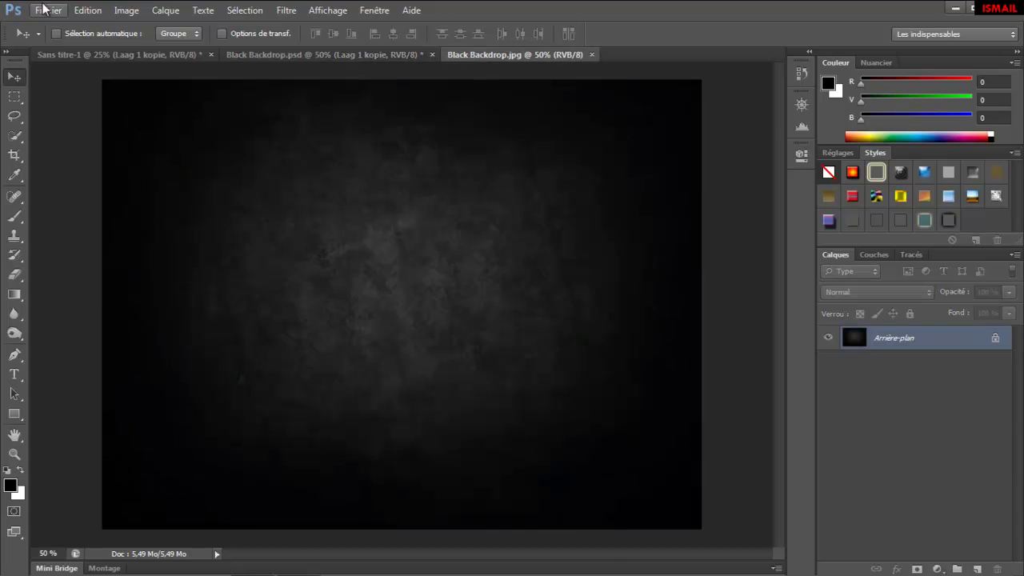
pyautogui.hotkey('ctrl', 'o')
pyautogui.click(266, 224)
pyautogui.doubleClick(582, 380)
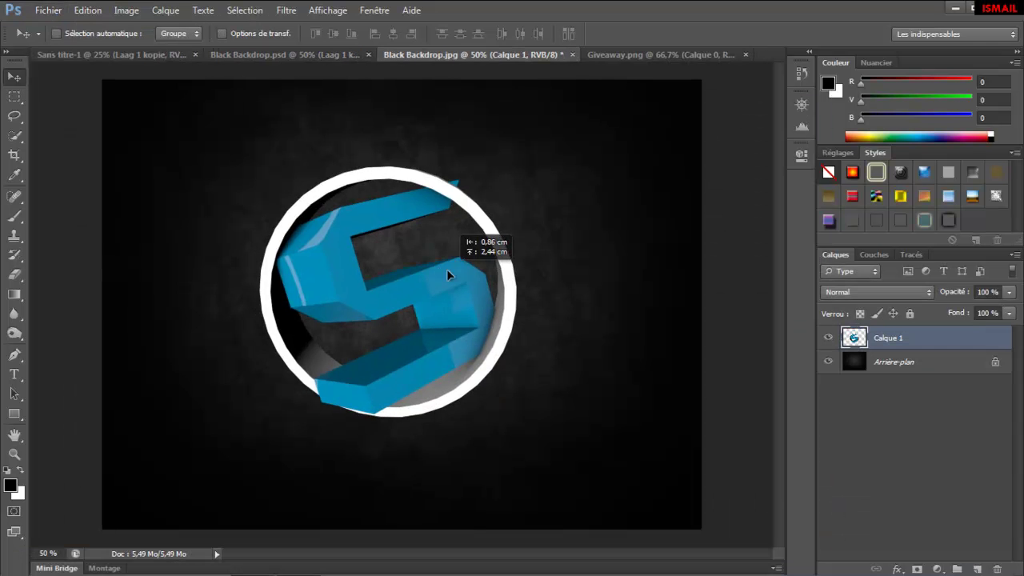
pyautogui.moveTo(470, 55); pyautogui.dragTo(493, 265)
# Shrink the placed logo and move it toward the canvas centre
pyautogui.hotkey('ctrl', 't')
pyautogui.moveTo(555, 156); pyautogui.dragTo(514, 195)
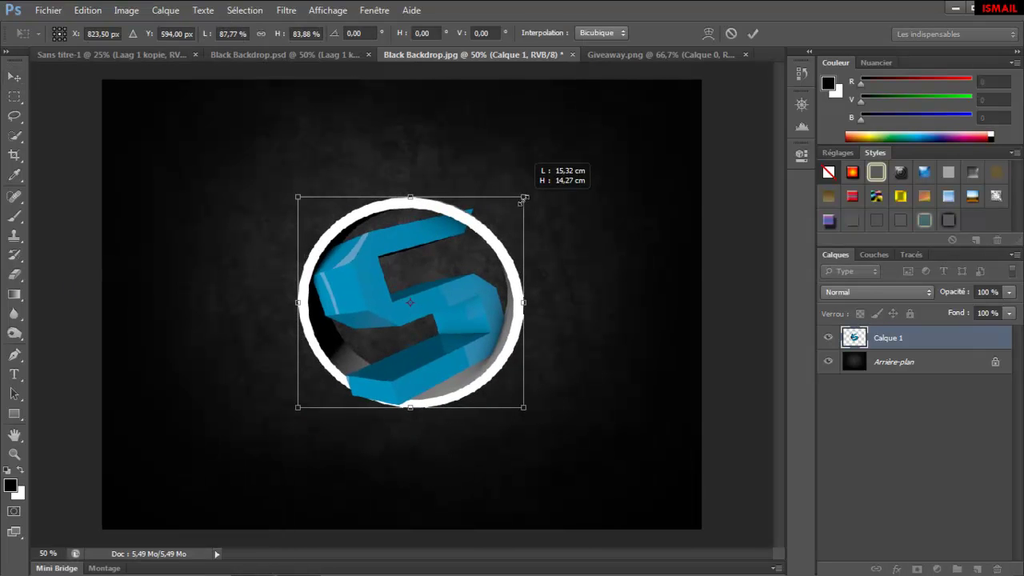
pyautogui.press('Return')
pyautogui.moveTo(446, 326); pyautogui.dragTo(464, 320)
# Fine-tune the logo's scale and final position, checking it against the reference
pyautogui.click(88, 10)
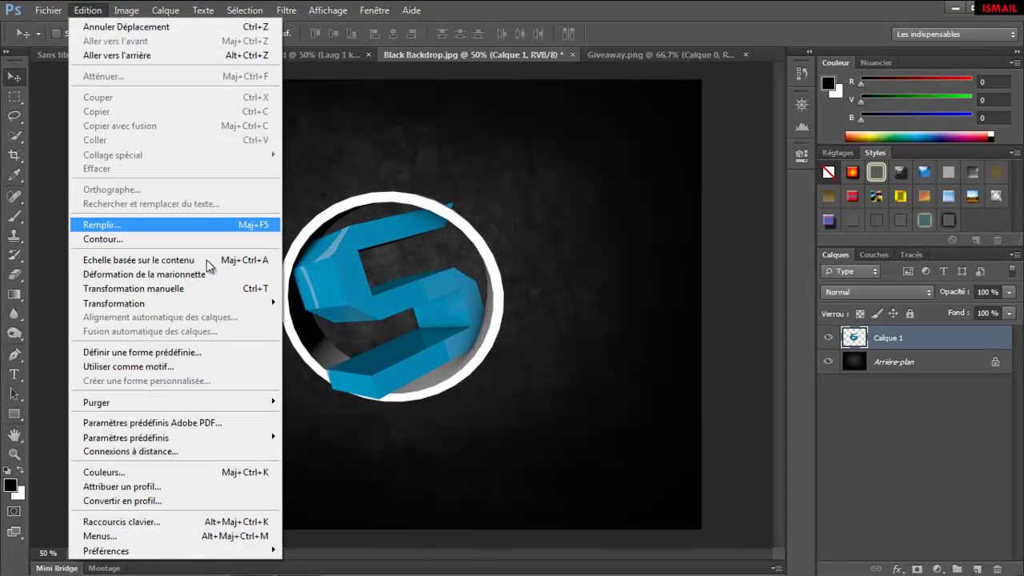
pyautogui.click(140, 288)
pyautogui.moveTo(278, 402); pyautogui.dragTo(286, 399)
pyautogui.press('v')
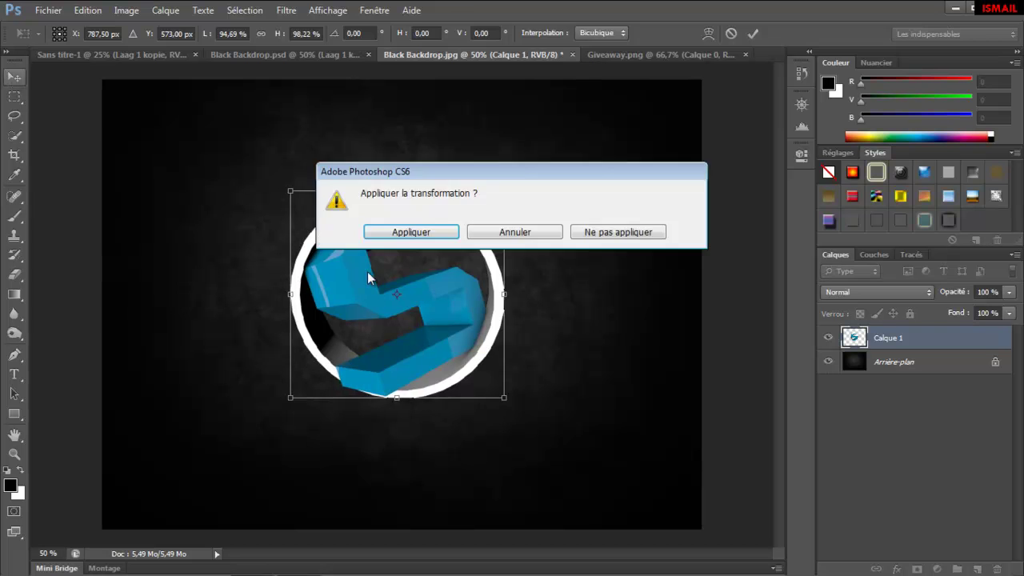
pyautogui.click(393, 231)
pyautogui.moveTo(467, 271)
pyautogui.mouseDown()
pyautogui.moveTo(406, 284)
pyautogui.moveTo(325, 50)
pyautogui.moveTo(178, 48)
pyautogui.moveTo(425, 189)
pyautogui.moveTo(457, 50)
pyautogui.moveTo(523, 201)
pyautogui.moveTo(515, 199)
pyautogui.mouseUp()
pyautogui.click(318, 52)
pyautogui.click(480, 54)
# Give the logo a pale glow, bring in a second light streak, and raise the logo slightly
pyautogui.click(924, 220)
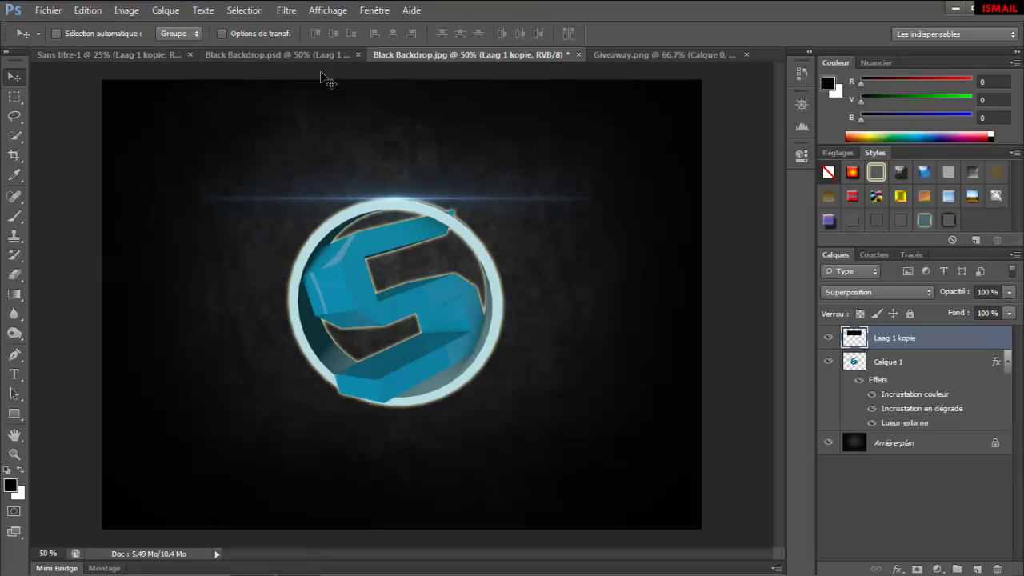
pyautogui.click(151, 59)
pyautogui.moveTo(400, 264)
pyautogui.mouseDown()
pyautogui.moveTo(453, 407)
pyautogui.moveTo(320, 56)
pyautogui.moveTo(468, 55)
pyautogui.moveTo(469, 402)
pyautogui.moveTo(546, 437)
pyautogui.mouseUp()
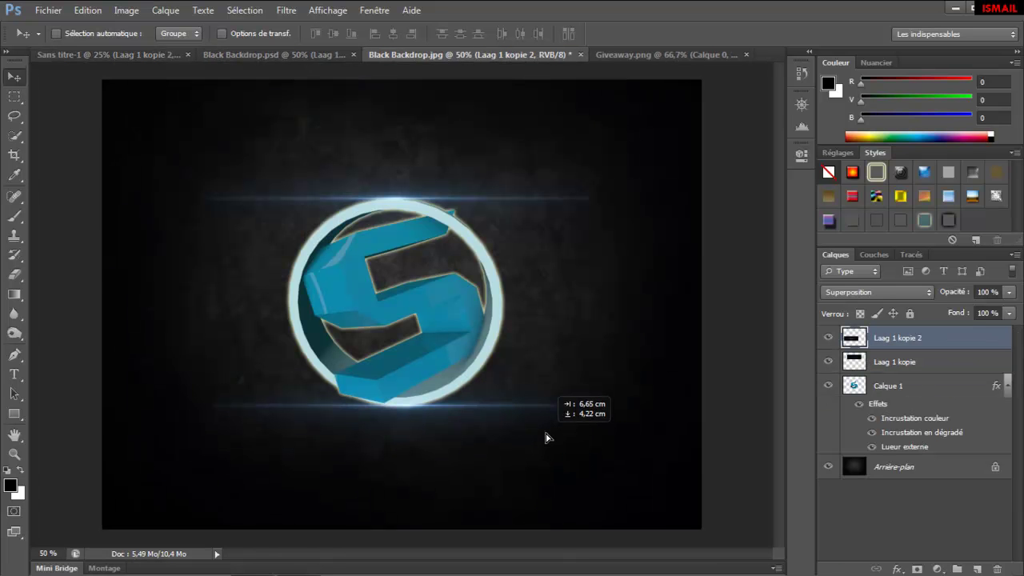
pyautogui.click(864, 386)
pyautogui.moveTo(440, 256); pyautogui.dragTo(436, 235)
# Position the two light streaks above and below the ring
pyautogui.moveTo(528, 186); pyautogui.dragTo(480, 194)
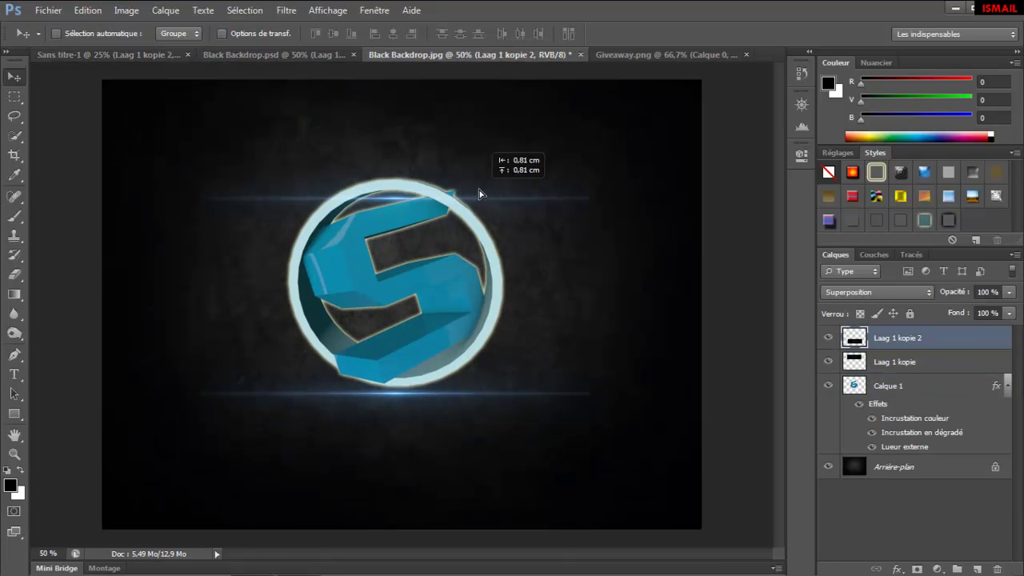
pyautogui.click(801, 104)
pyautogui.moveTo(688, 181); pyautogui.dragTo(699, 181)
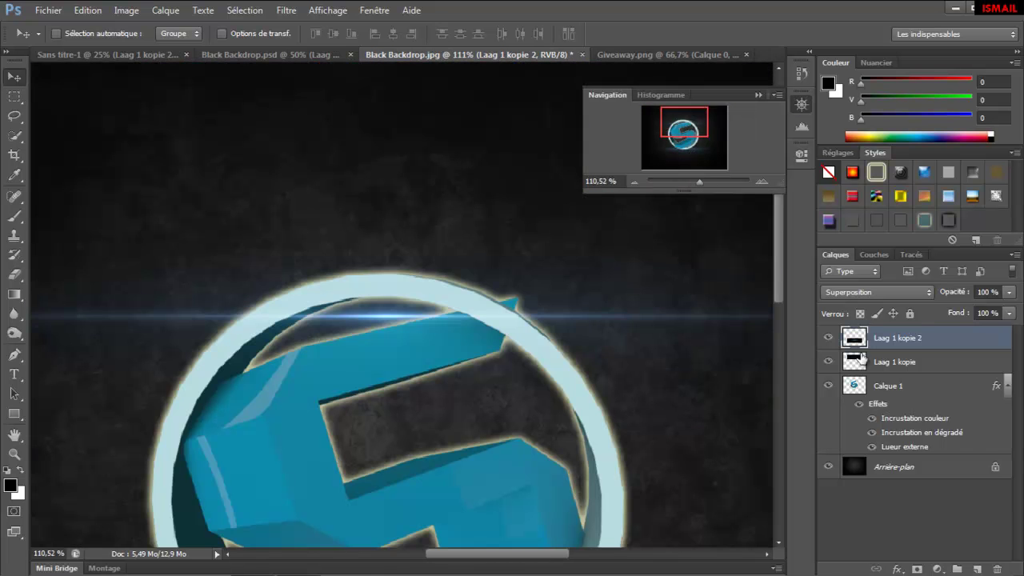
pyautogui.click(862, 360)
pyautogui.moveTo(596, 319); pyautogui.dragTo(599, 277)
pyautogui.moveTo(699, 180); pyautogui.dragTo(693, 182)
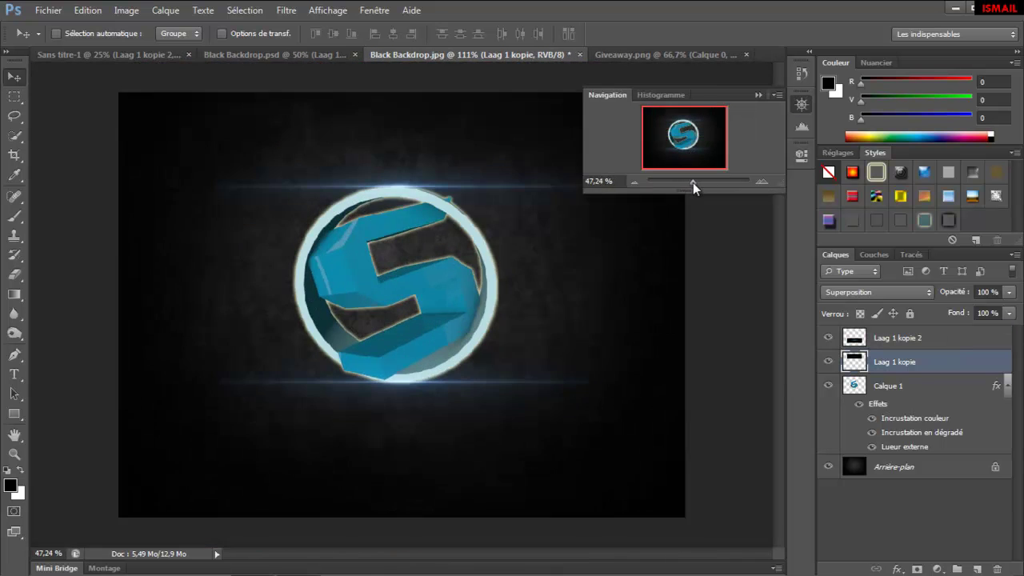
pyautogui.click(160, 55)
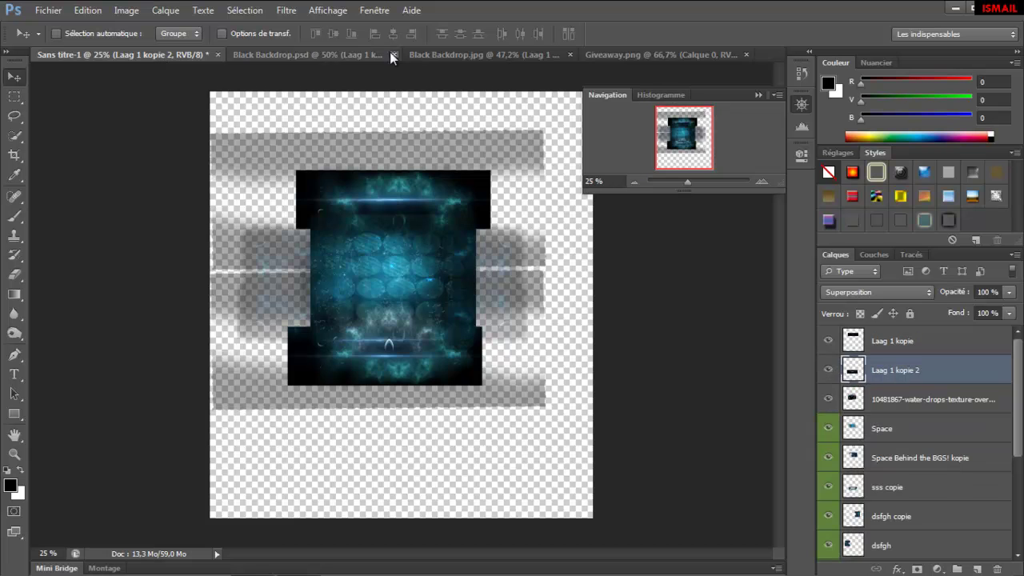
# Bring the water-drops texture into the backdrop and nudge it into place over the logo
pyautogui.click(849, 406)
pyautogui.moveTo(384, 264); pyautogui.dragTo(467, 339)
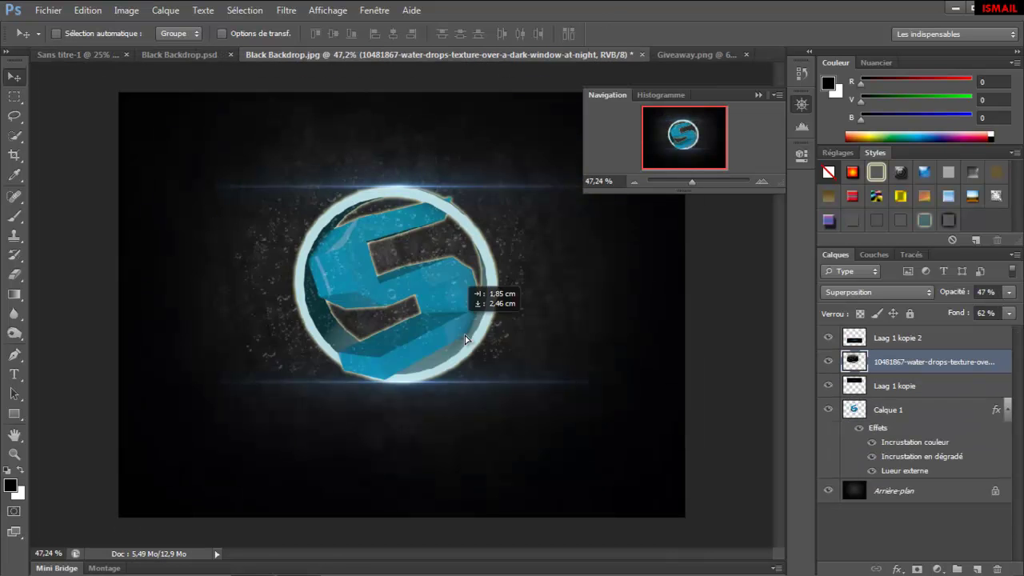
pyautogui.moveTo(467, 339); pyautogui.dragTo(471, 335)
pyautogui.moveTo(534, 351); pyautogui.dragTo(530, 347)
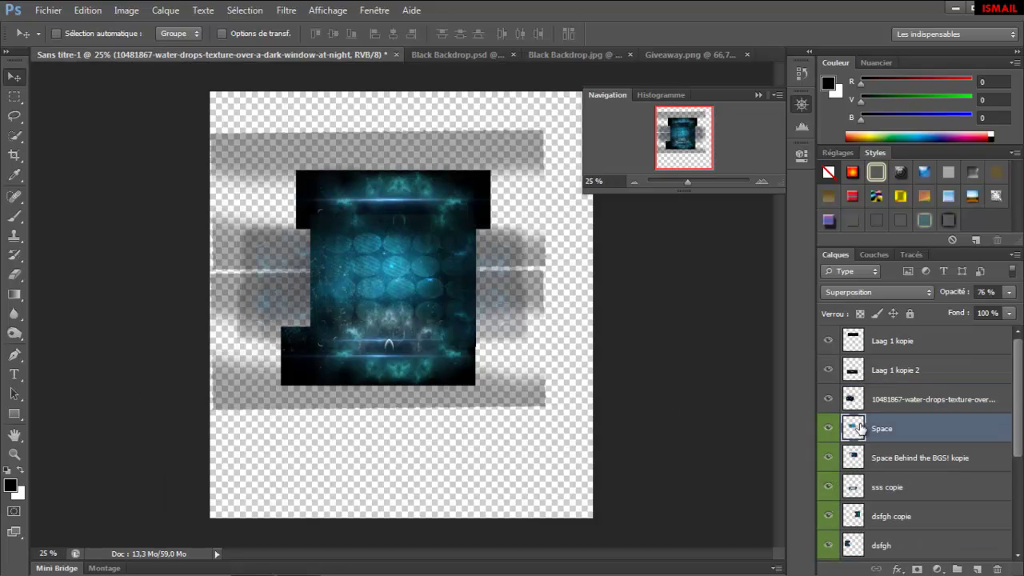
# Add the Space and Space Behind the BGS! kopie layers, sending Space to the back
pyautogui.moveTo(70, 54)
pyautogui.mouseDown()
pyautogui.moveTo(576, 76)
pyautogui.moveTo(425, 304)
pyautogui.mouseUp()
pyautogui.hotkey('ctrl', 'shift', '[')
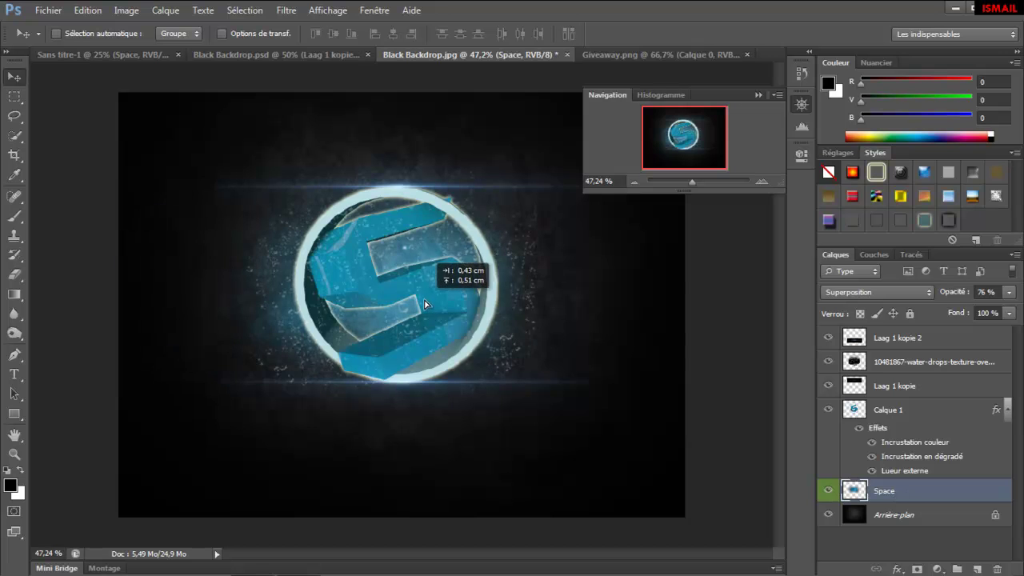
pyautogui.click(88, 54)
pyautogui.moveTo(425, 254)
pyautogui.mouseDown()
pyautogui.moveTo(527, 62)
pyautogui.moveTo(500, 391)
pyautogui.mouseUp()
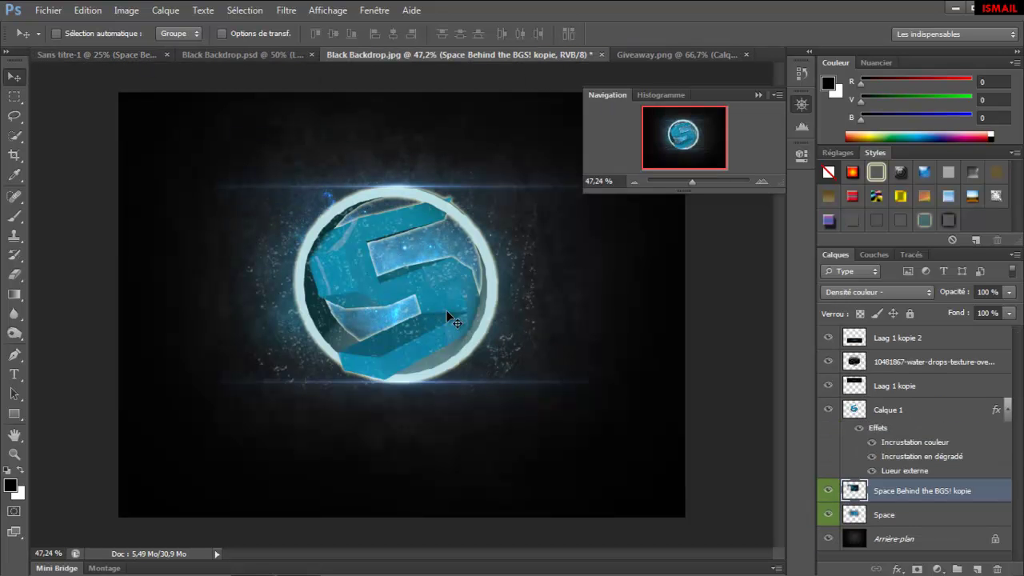
pyautogui.click(96, 55)
pyautogui.moveTo(617, 388); pyautogui.dragTo(480, 57)
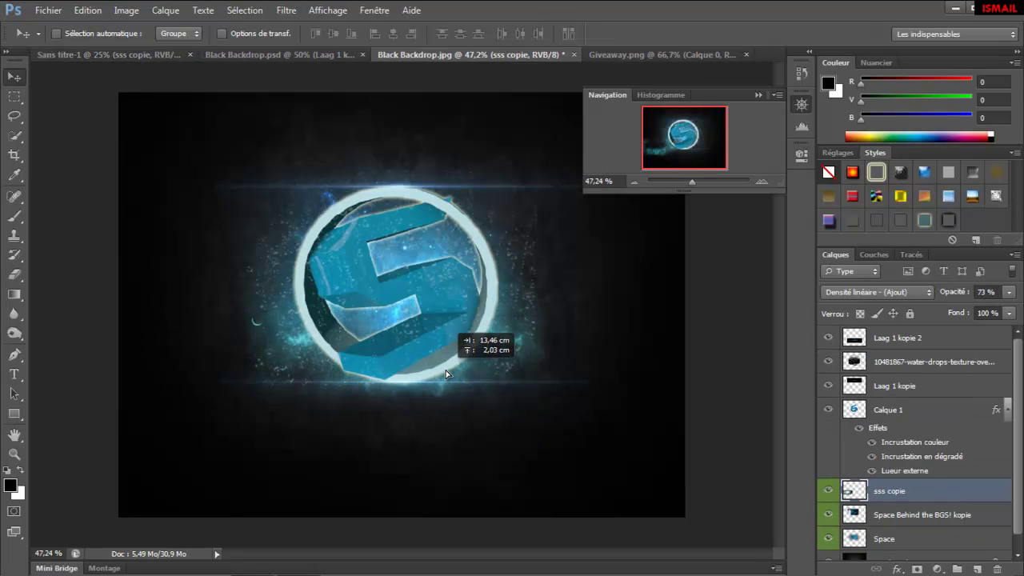
# Bring the sss copie, sss and dsfgh copie glow layers into the backdrop around the ring
pyautogui.moveTo(481, 57)
pyautogui.mouseDown()
pyautogui.moveTo(445, 375)
pyautogui.moveTo(416, 216)
pyautogui.mouseUp()
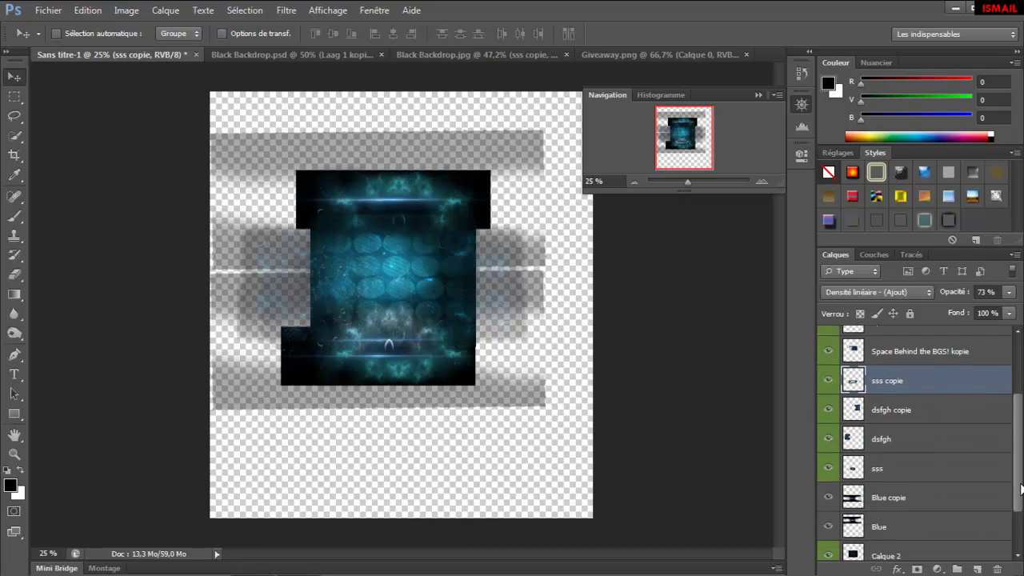
pyautogui.moveTo(558, 264)
pyautogui.mouseDown()
pyautogui.moveTo(415, 61)
pyautogui.moveTo(463, 170)
pyautogui.mouseUp()
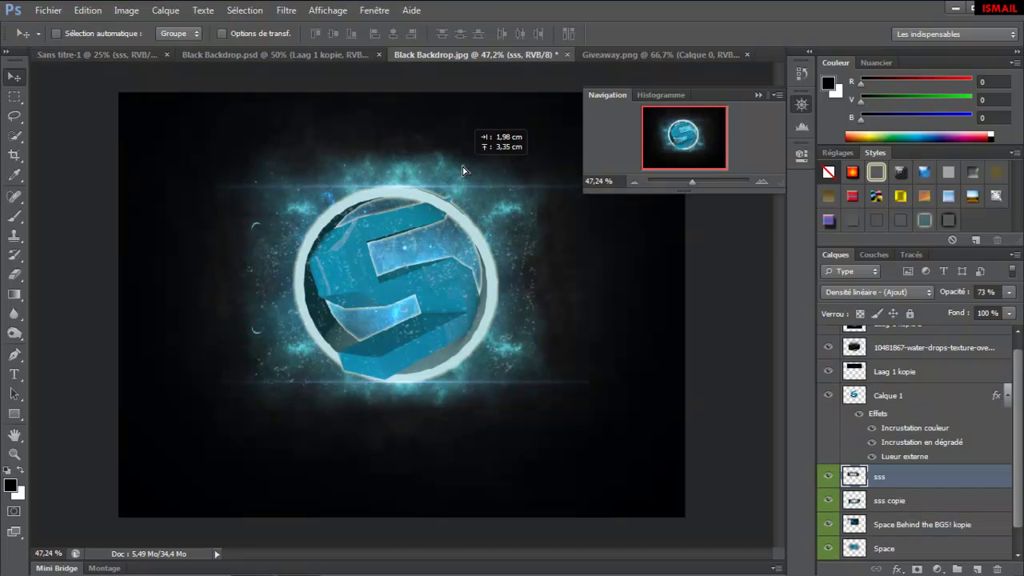
pyautogui.click(96, 55)
pyautogui.keyDown('ctrl'); pyautogui.click(524, 335); pyautogui.keyUp('ctrl')
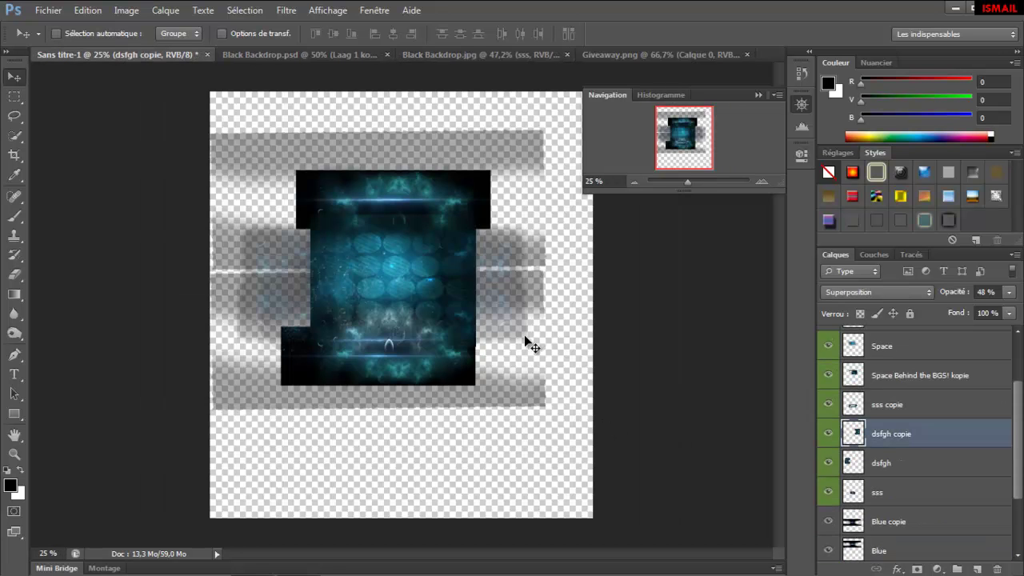
pyautogui.moveTo(524, 334)
pyautogui.mouseDown()
pyautogui.moveTo(524, 272)
pyautogui.moveTo(458, 364)
pyautogui.mouseUp()
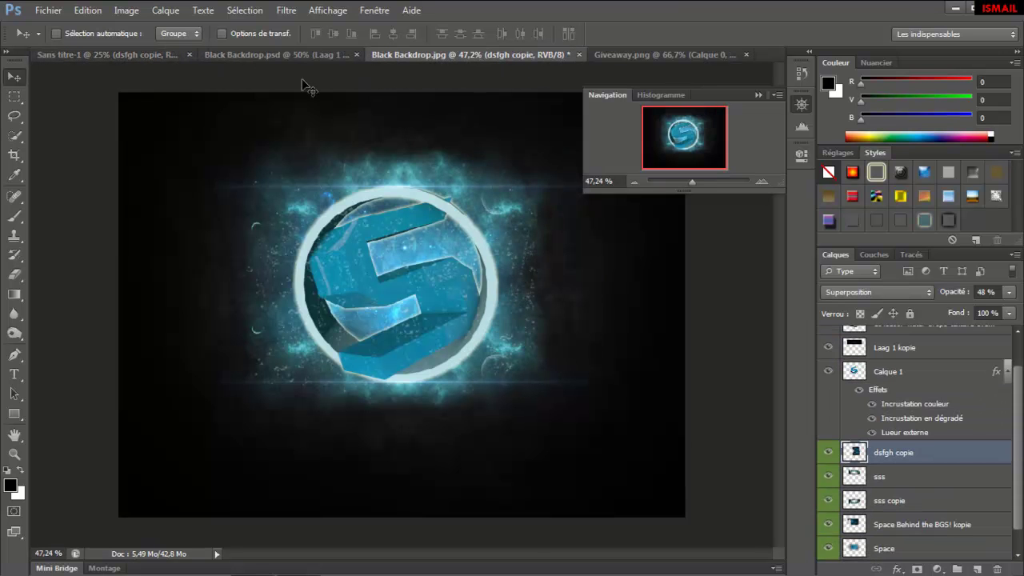
# Add the dsfgh, another sss and the Blue copie glow layers to the backdrop
pyautogui.click(104, 54)
pyautogui.moveTo(380, 104); pyautogui.dragTo(326, 300)
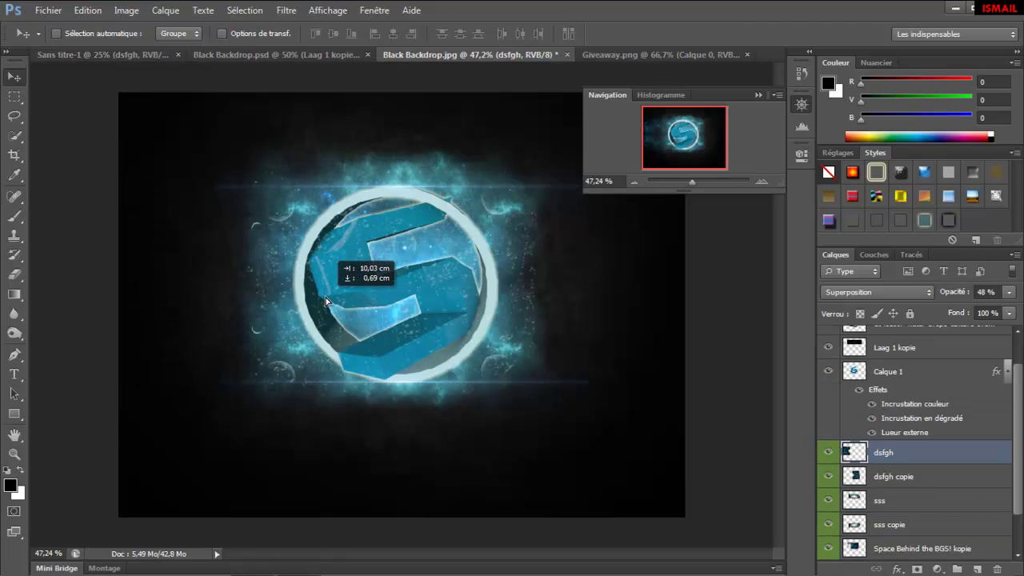
pyautogui.click(126, 53)
pyautogui.moveTo(657, 434); pyautogui.dragTo(498, 340)
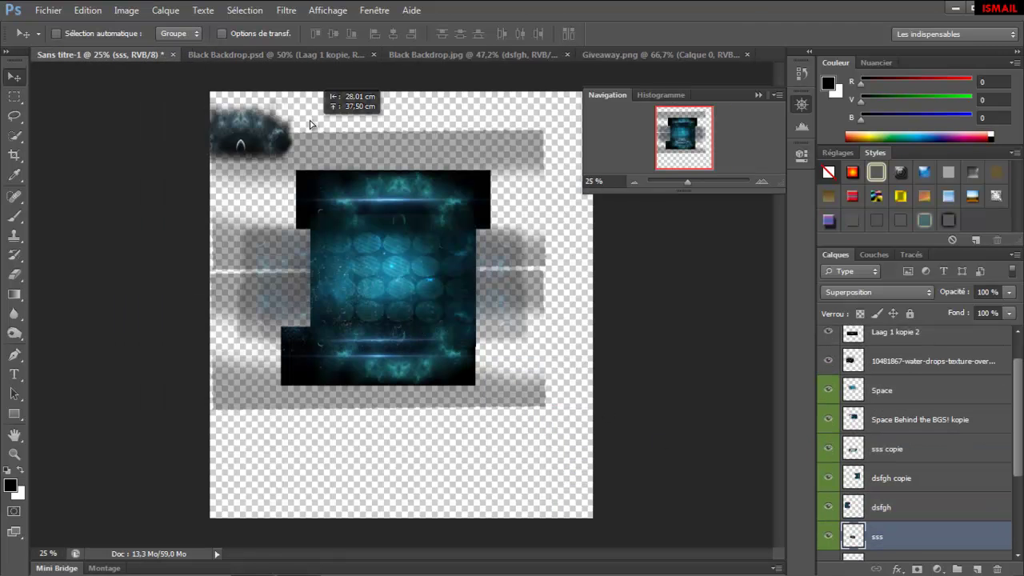
pyautogui.click(126, 55)
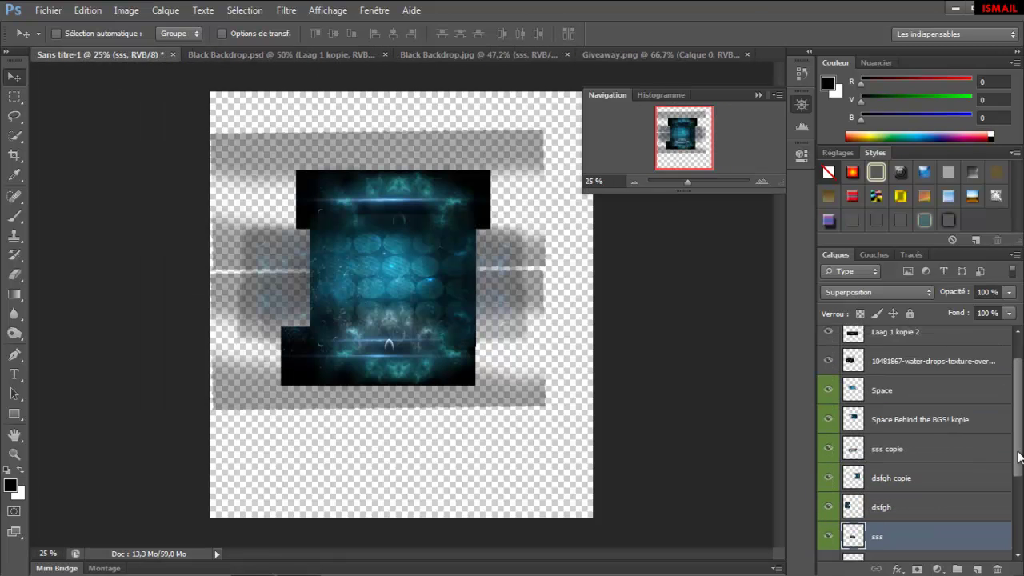
pyautogui.click(888, 485)
pyautogui.moveTo(392, 320)
pyautogui.mouseDown()
pyautogui.moveTo(496, 272)
pyautogui.moveTo(724, 458)
pyautogui.mouseUp()
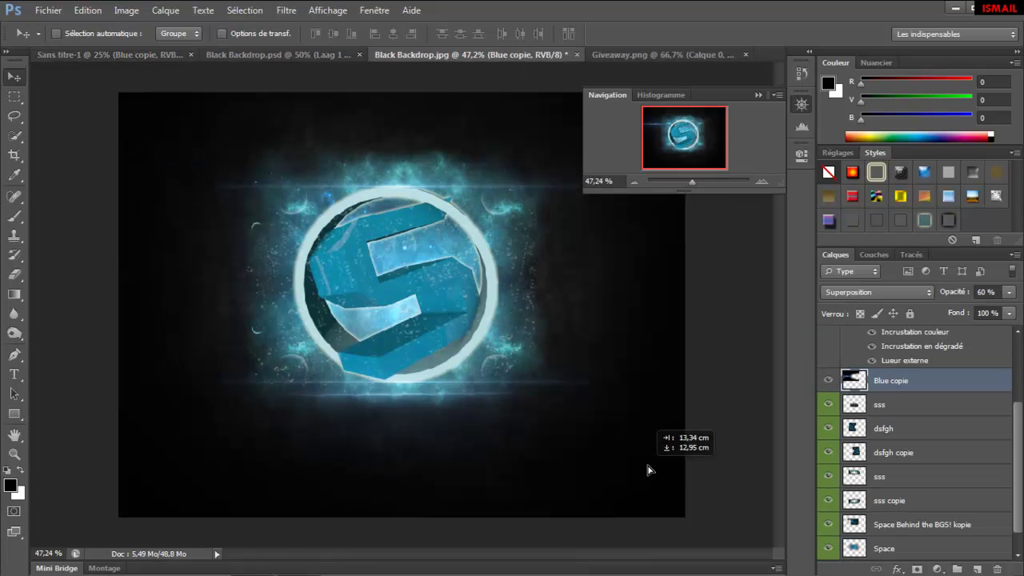
# Copy the Blue, Calque 2 and Space layers from Sans titre-1 into Black Backdrop.jpg
pyautogui.click(136, 61)
pyautogui.click(888, 512)
pyautogui.moveTo(392, 320); pyautogui.dragTo(570, 236)
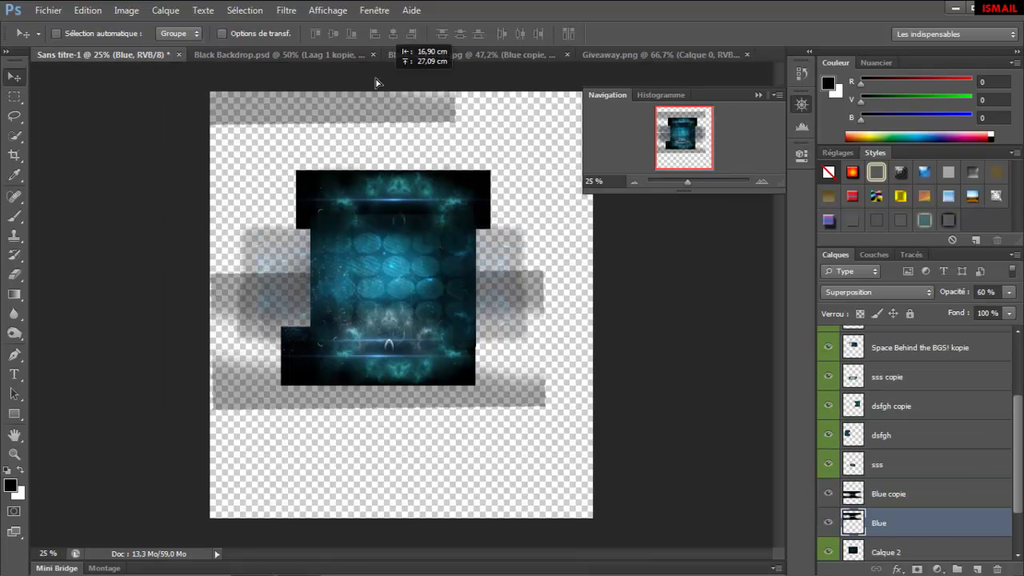
pyautogui.click(135, 56)
pyautogui.click(888, 548)
pyautogui.moveTo(534, 337)
pyautogui.mouseDown()
pyautogui.moveTo(475, 274)
pyautogui.moveTo(484, 264)
pyautogui.mouseUp()
pyautogui.click(112, 54)
pyautogui.scroll(-2, 920, 480)
pyautogui.click(888, 546)
pyautogui.scroll(3, 920, 440)
pyautogui.click(881, 370)
pyautogui.moveTo(384, 264)
pyautogui.mouseDown()
pyautogui.moveTo(382, 310)
pyautogui.moveTo(491, 259)
pyautogui.mouseUp()
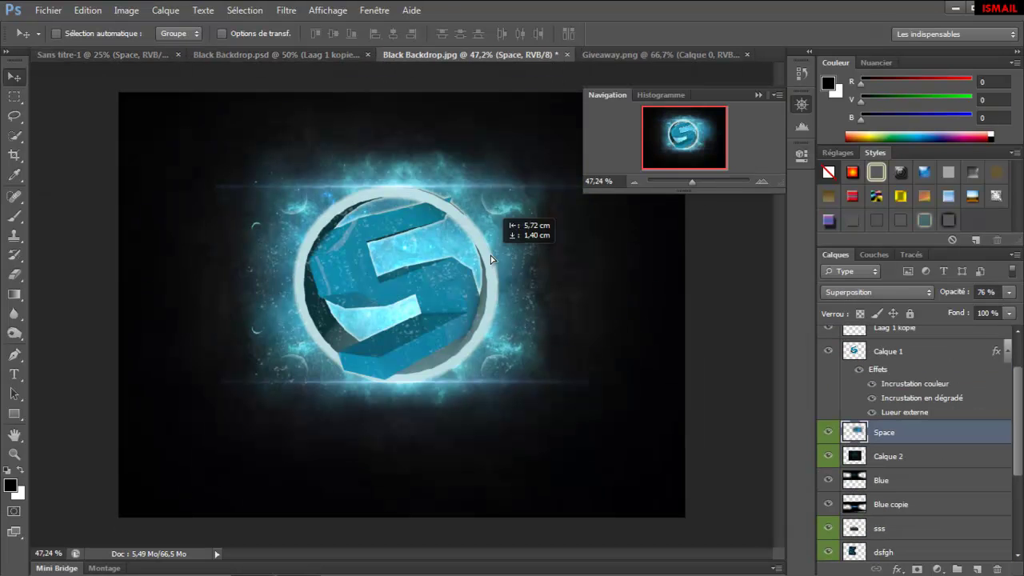
# Add a Brightness/Contrast adjustment layer on top and try out brightness and contrast values
pyautogui.scroll(3, 920, 440)
pyautogui.click(888, 331)
pyautogui.click(938, 569)
pyautogui.click(862, 294)
pyautogui.moveTo(673, 227); pyautogui.dragTo(767, 232)
pyautogui.moveTo(673, 260); pyautogui.dragTo(676, 260)
pyautogui.moveTo(763, 229)
pyautogui.mouseDown()
pyautogui.moveTo(636, 230)
pyautogui.moveTo(700, 232)
pyautogui.moveTo(735, 270)
pyautogui.moveTo(712, 261)
pyautogui.mouseUp()
# Set the Brightness/Contrast adjustment to brightness 79 and contrast 100, matching the reference
pyautogui.click(232, 54)
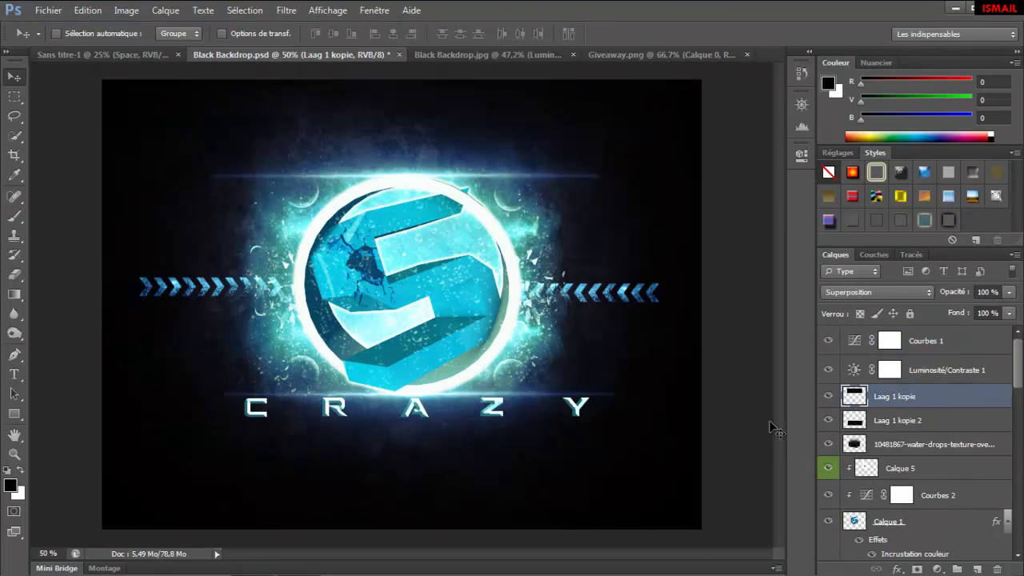
pyautogui.click(853, 369)
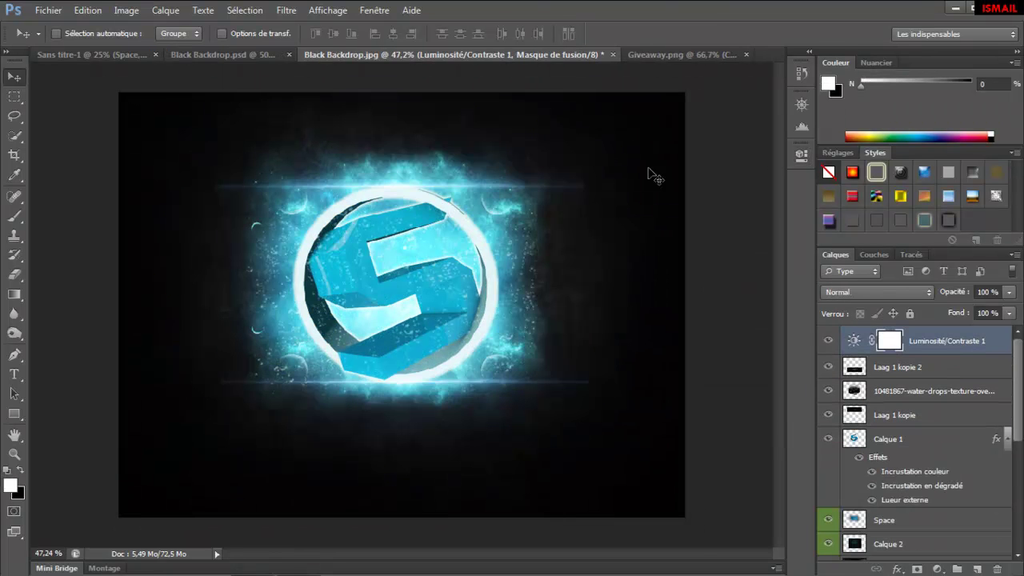
pyautogui.moveTo(737, 263); pyautogui.dragTo(766, 261)
pyautogui.moveTo(705, 225)
pyautogui.mouseDown()
pyautogui.moveTo(742, 237)
pyautogui.moveTo(725, 233)
pyautogui.mouseUp()
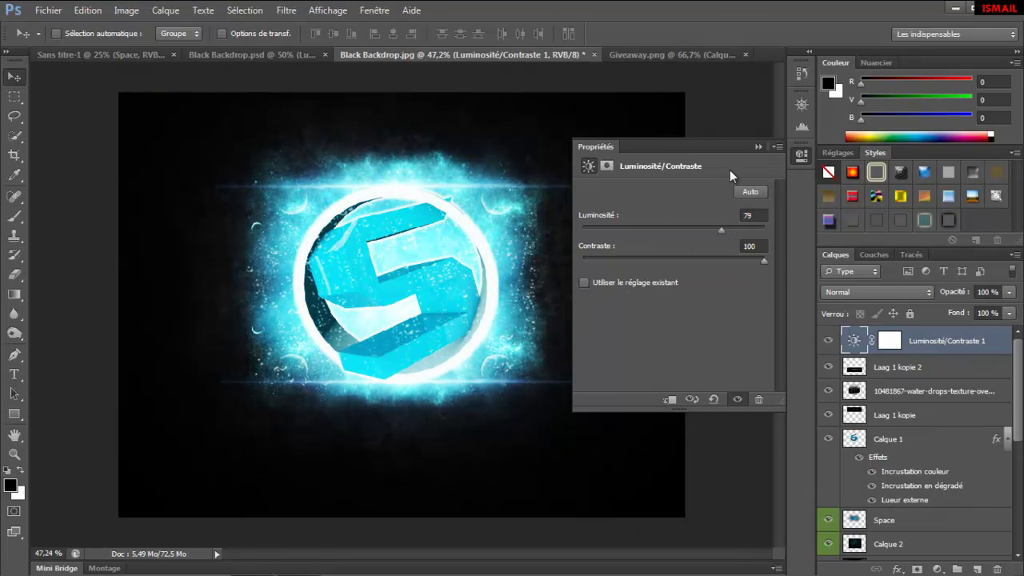
pyautogui.click(759, 147)
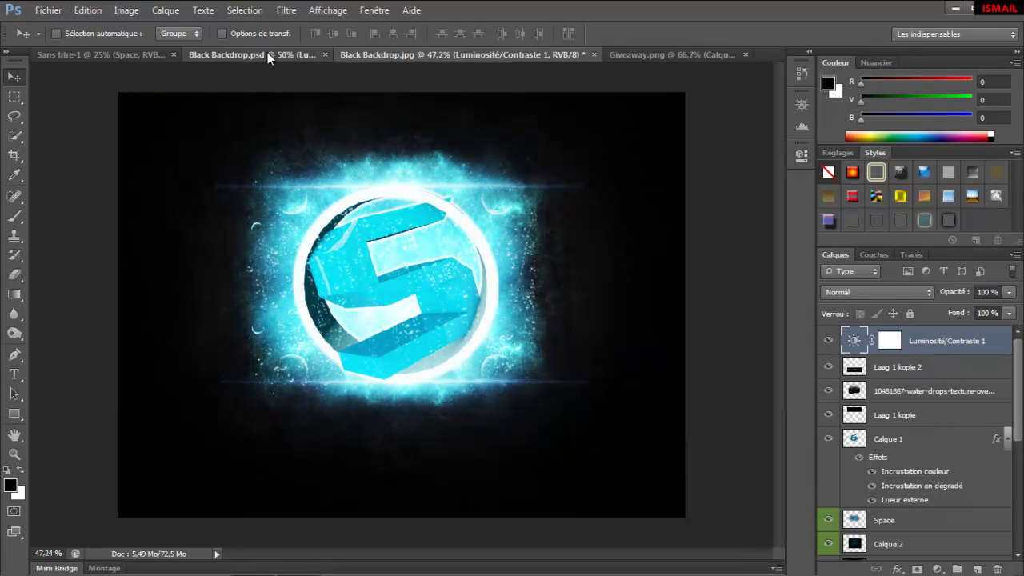
pyautogui.click(267, 52)
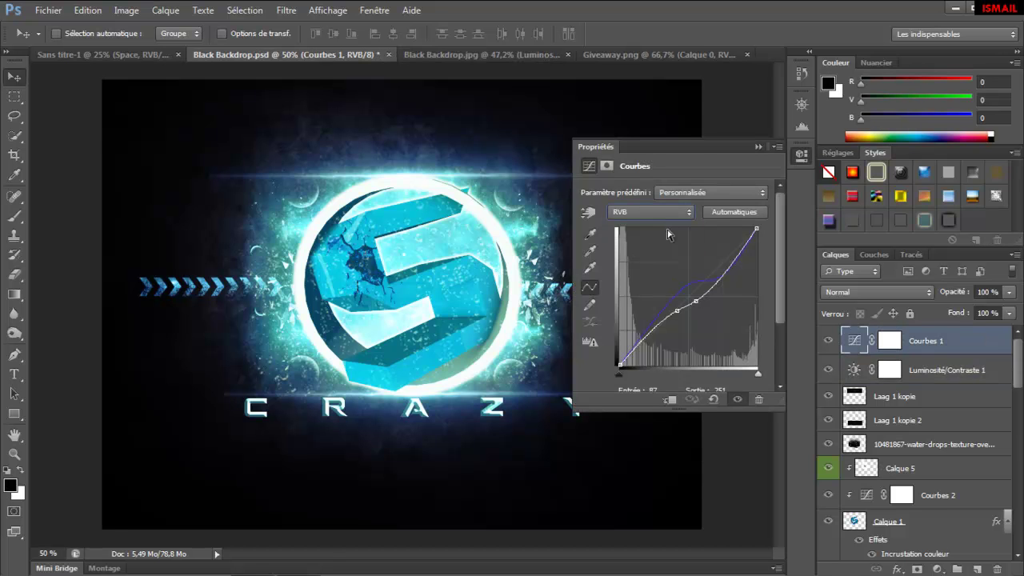
pyautogui.click(448, 55)
# Add a Curves adjustment with the RGB curve pulled down and the Blue channel lifted
pyautogui.click(937, 569)
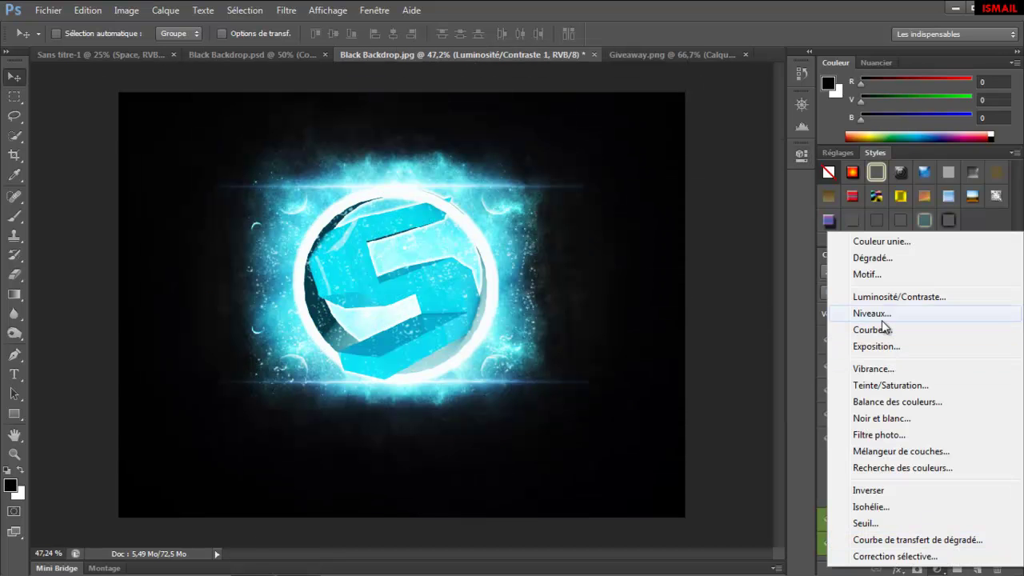
pyautogui.click(872, 329)
pyautogui.moveTo(687, 296); pyautogui.dragTo(692, 305)
pyautogui.moveTo(714, 272); pyautogui.dragTo(714, 285)
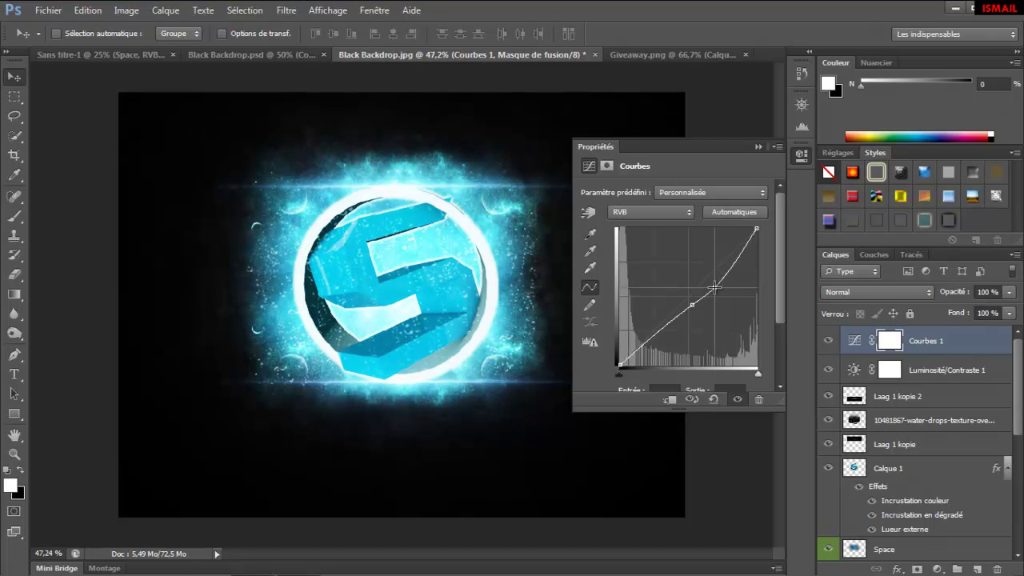
pyautogui.click(664, 264)
pyautogui.moveTo(688, 297); pyautogui.dragTo(698, 274)
pyautogui.click(312, 56)
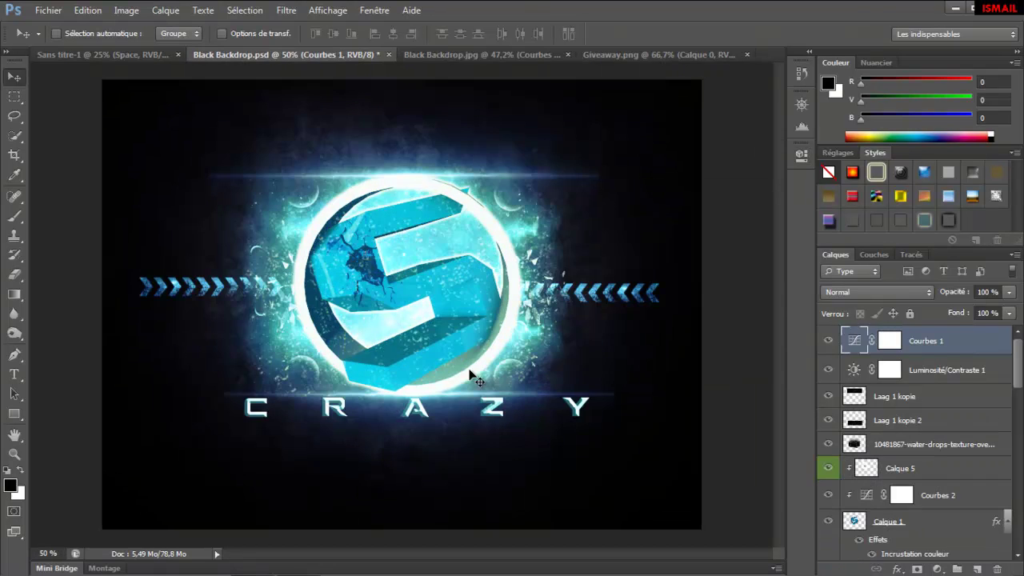
# Open Medium Open Crack from Texture Pack by DvizehEdits > Cracks and drag it into Black Backdrop
pyautogui.click(48, 10)
pyautogui.click(69, 41)
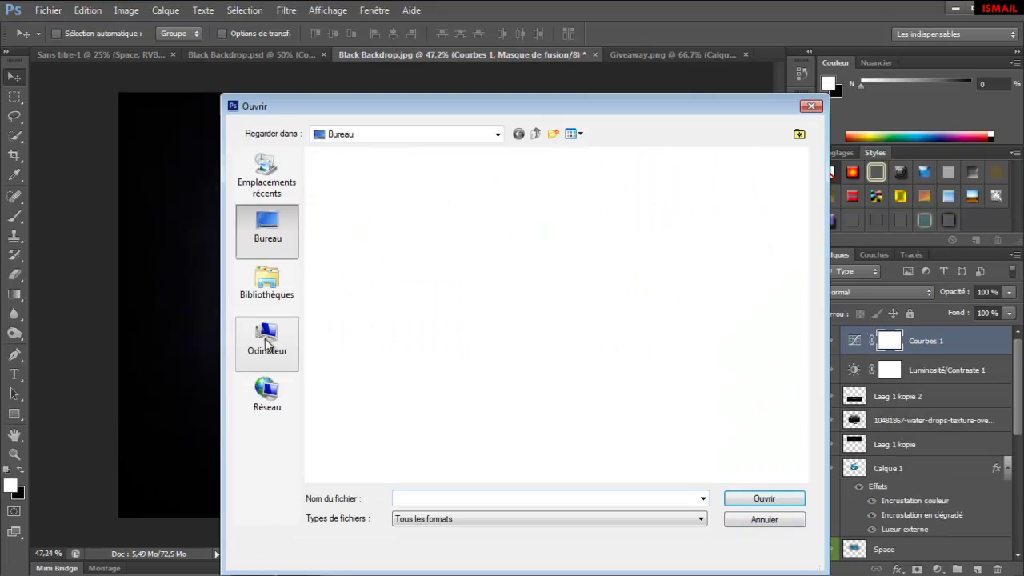
pyautogui.doubleClick(320, 194)
pyautogui.doubleClick(410, 200)
pyautogui.doubleClick(736, 200)
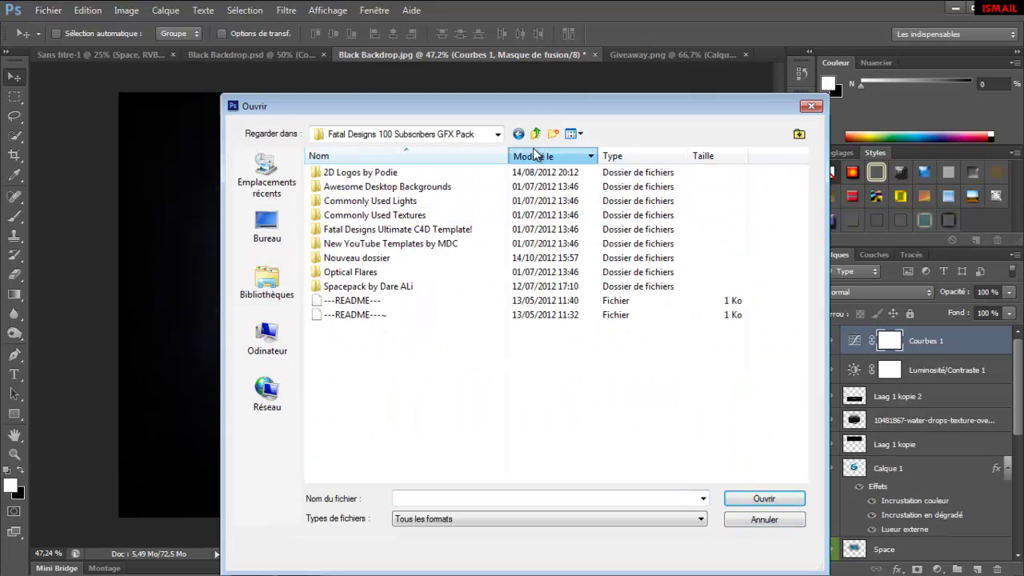
pyautogui.click(535, 134)
pyautogui.doubleClick(653, 417)
pyautogui.click(535, 134)
pyautogui.doubleClick(570, 424)
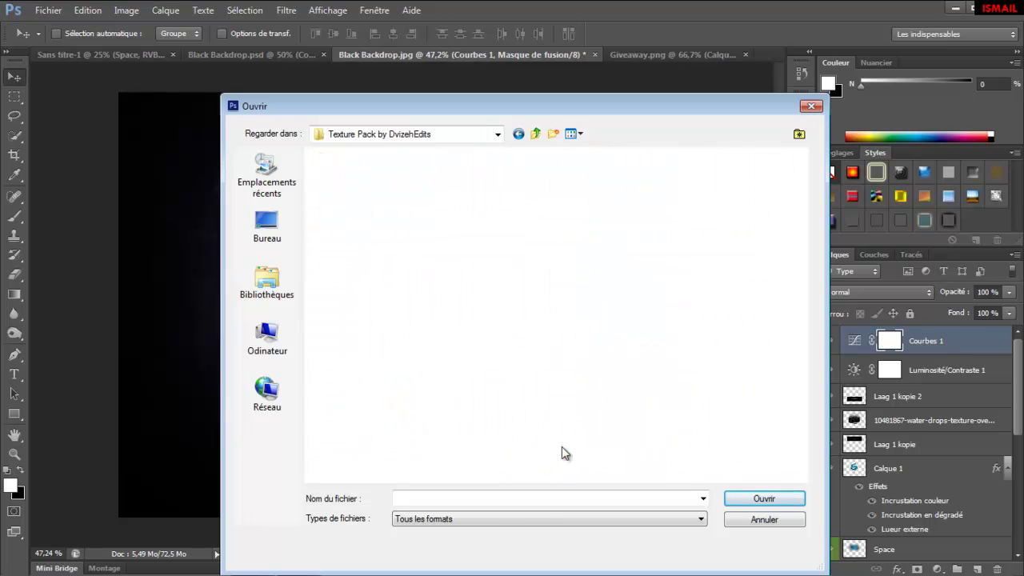
pyautogui.doubleClick(345, 192)
pyautogui.click(660, 207)
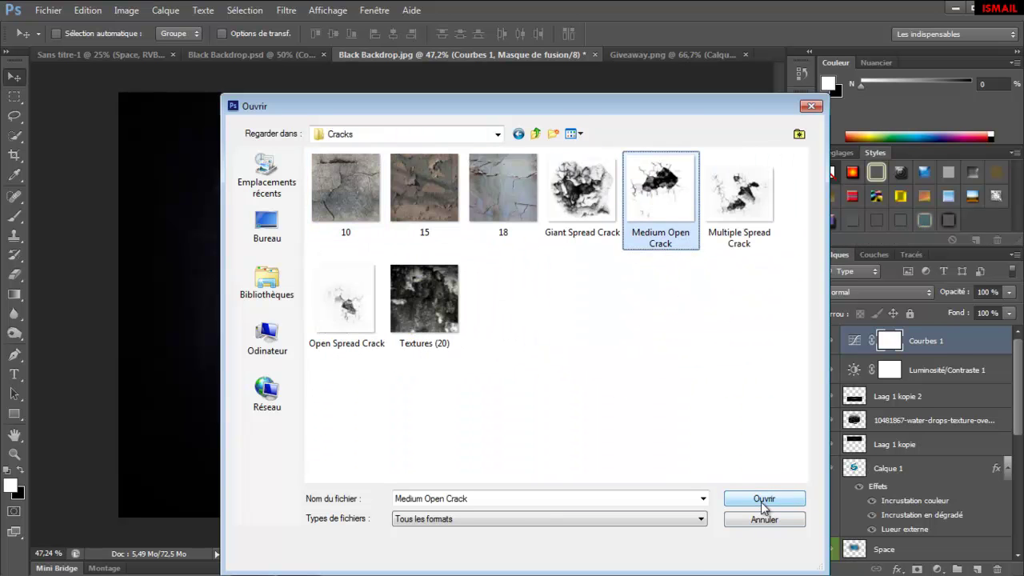
pyautogui.click(764, 499)
pyautogui.moveTo(400, 304)
pyautogui.mouseDown()
pyautogui.moveTo(426, 274)
pyautogui.moveTo(202, 53)
pyautogui.mouseUp()
# Open Open Spread Crack, convert its background to a layer, and carry it into the logo artwork
pyautogui.scroll(-5, 920, 400)
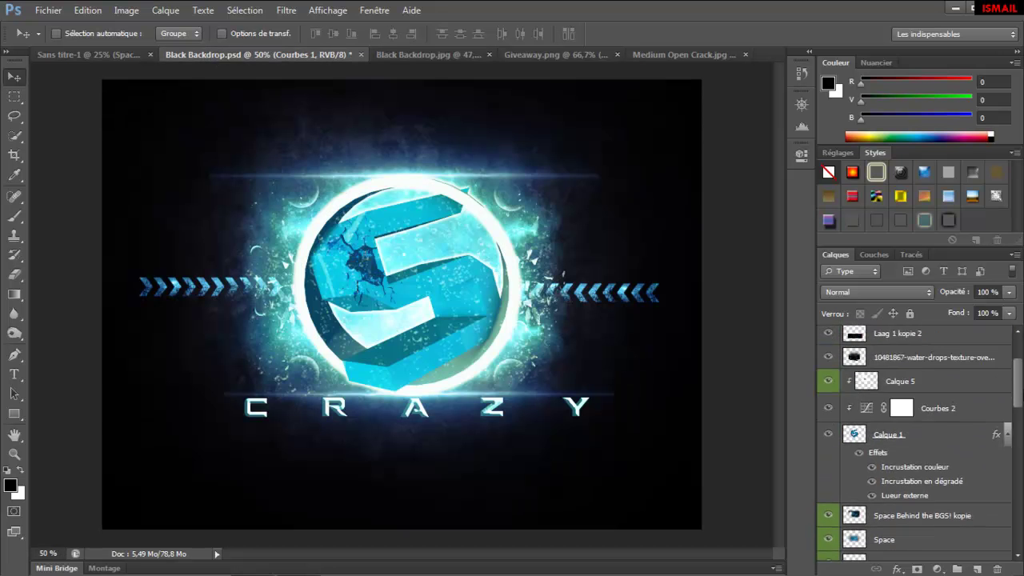
pyautogui.scroll(3, 920, 400)
pyautogui.click(50, 10)
pyautogui.click(60, 41)
pyautogui.doubleClick(354, 297)
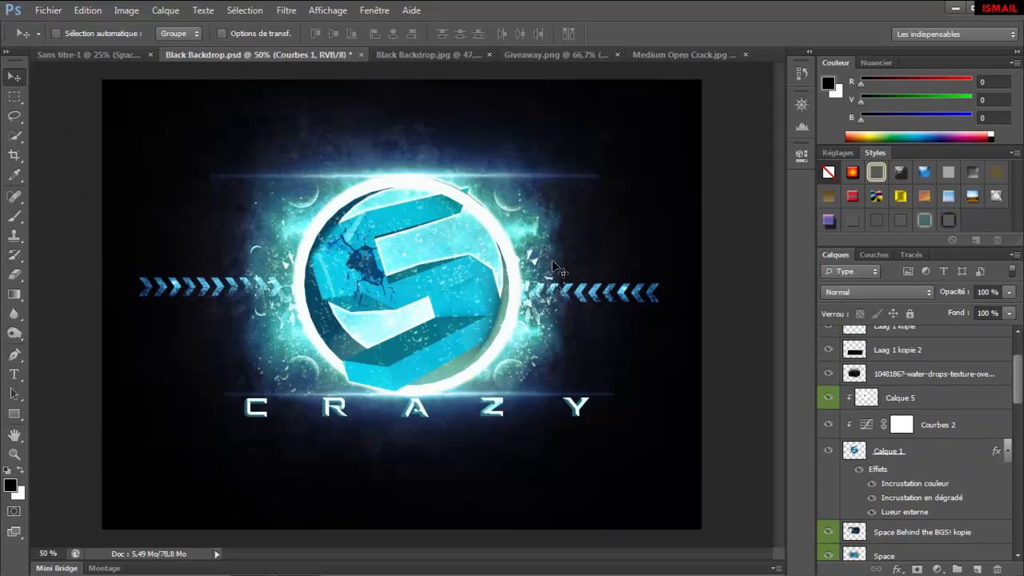
pyautogui.doubleClick(879, 341)
pyautogui.click(665, 176)
pyautogui.moveTo(446, 230)
pyautogui.mouseDown()
pyautogui.moveTo(369, 55)
pyautogui.moveTo(438, 237)
pyautogui.mouseUp()
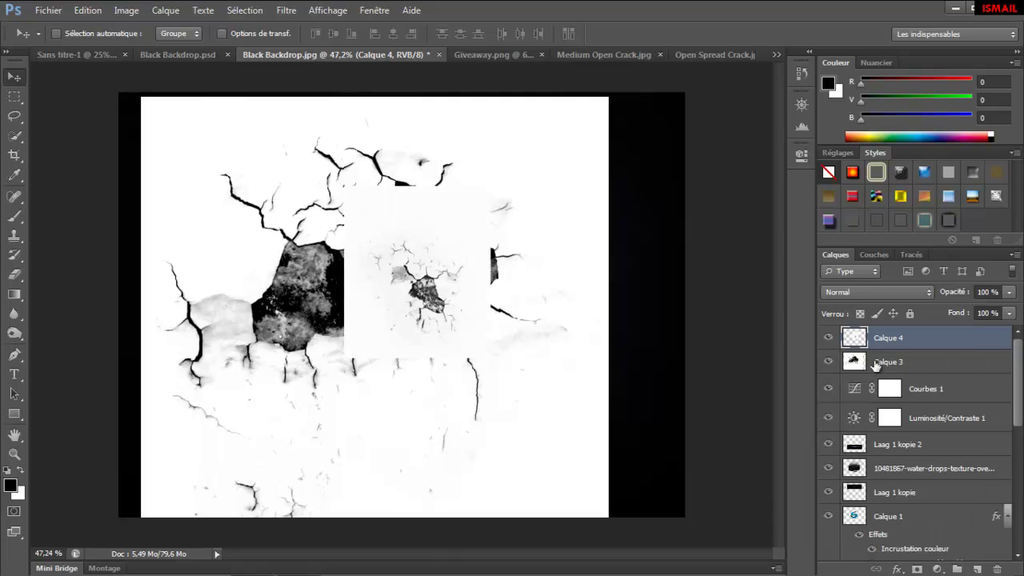
# Place the crack layer above the logo, clip it to the S, and blend with Densité couleur +
pyautogui.moveTo(888, 338); pyautogui.dragTo(960, 480)
pyautogui.moveTo(460, 322); pyautogui.dragTo(380, 293)
pyautogui.click(878, 292)
pyautogui.rightClick(919, 468)
pyautogui.click(800, 239)
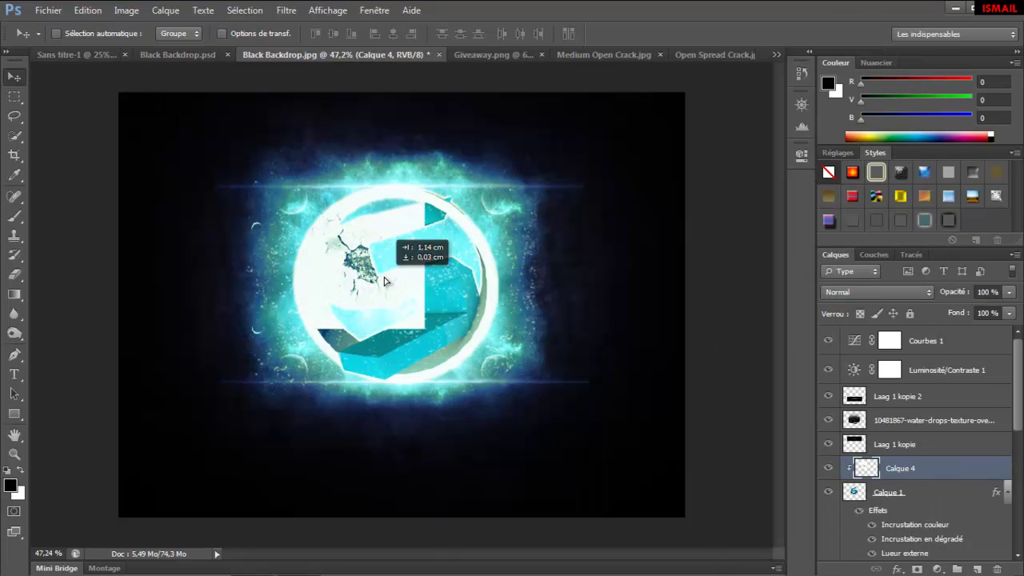
pyautogui.click(877, 292)
pyautogui.click(856, 88)
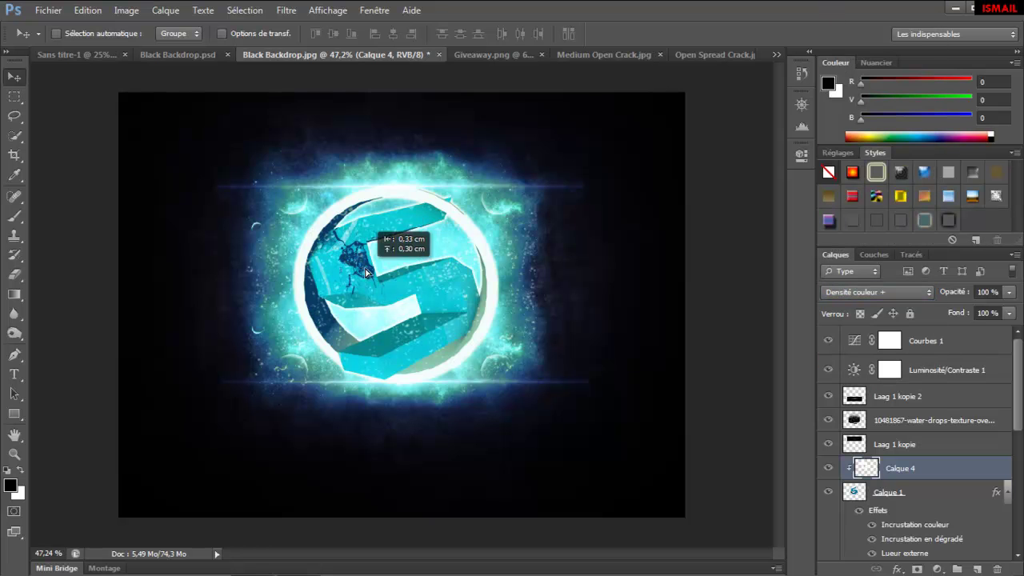
# Inspect the blending of the Calque 2 copie layer in the CRAZY reference
pyautogui.click(142, 56)
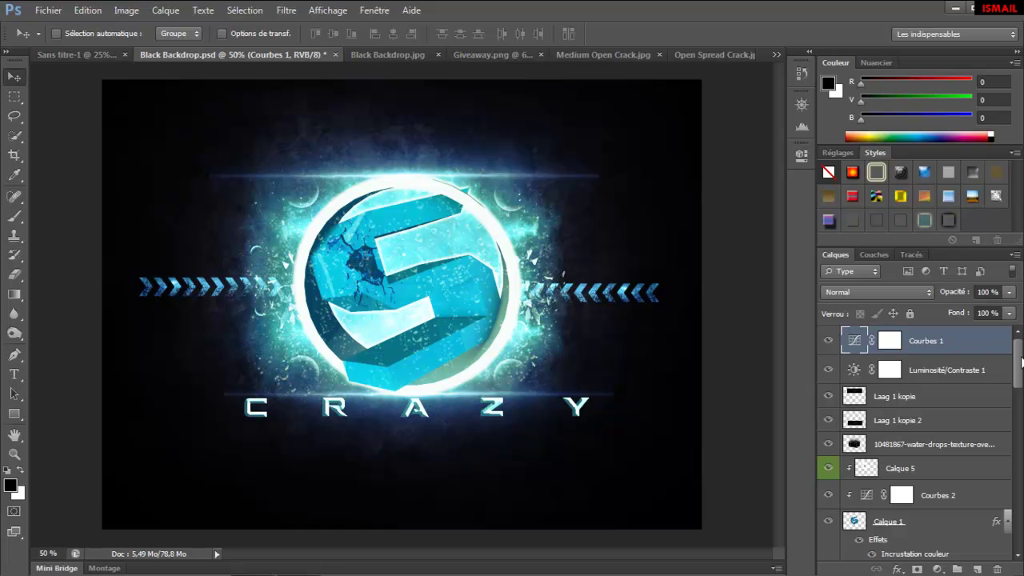
pyautogui.moveTo(1019, 362); pyautogui.dragTo(1019, 464)
pyautogui.click(896, 367)
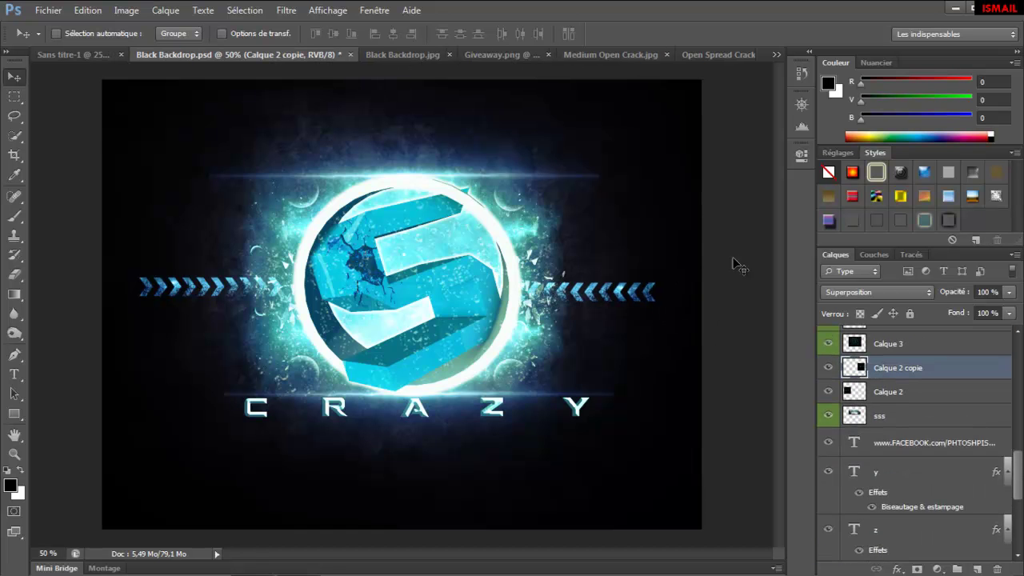
pyautogui.click(472, 56)
# Browse the sarcifes PACK Lights folder for a file, then cancel the Open dialog
pyautogui.click(340, 56)
pyautogui.click(48, 10)
pyautogui.click(56, 32)
pyautogui.click(536, 133)
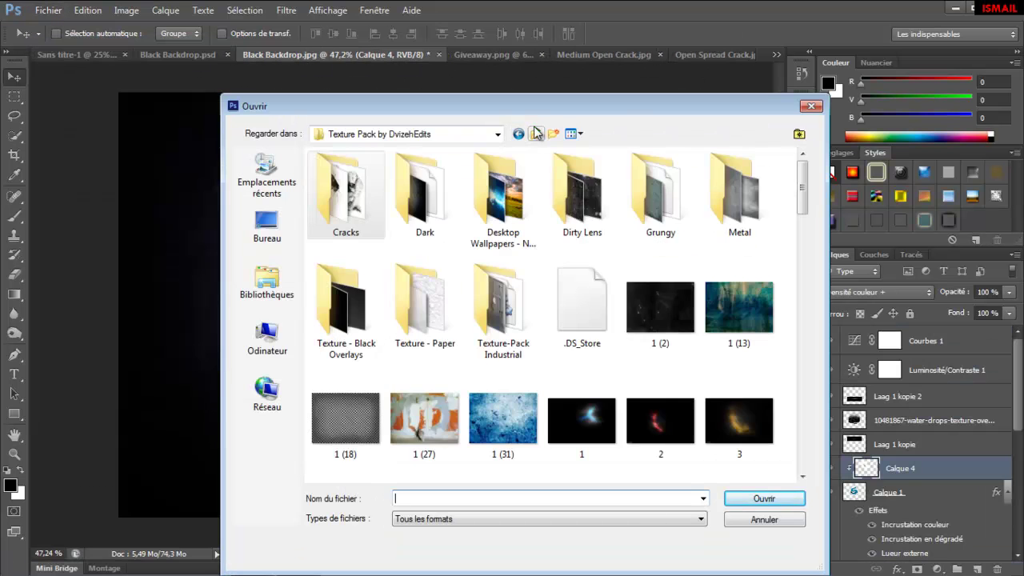
pyautogui.click(536, 133)
pyautogui.doubleClick(616, 419)
pyautogui.doubleClick(340, 221)
pyautogui.click(535, 134)
pyautogui.click(764, 519)
# Copy the Calque 4 glow layer from the reference .psd into the working image
pyautogui.hotkey('ctrl', 'shift', 'Tab')
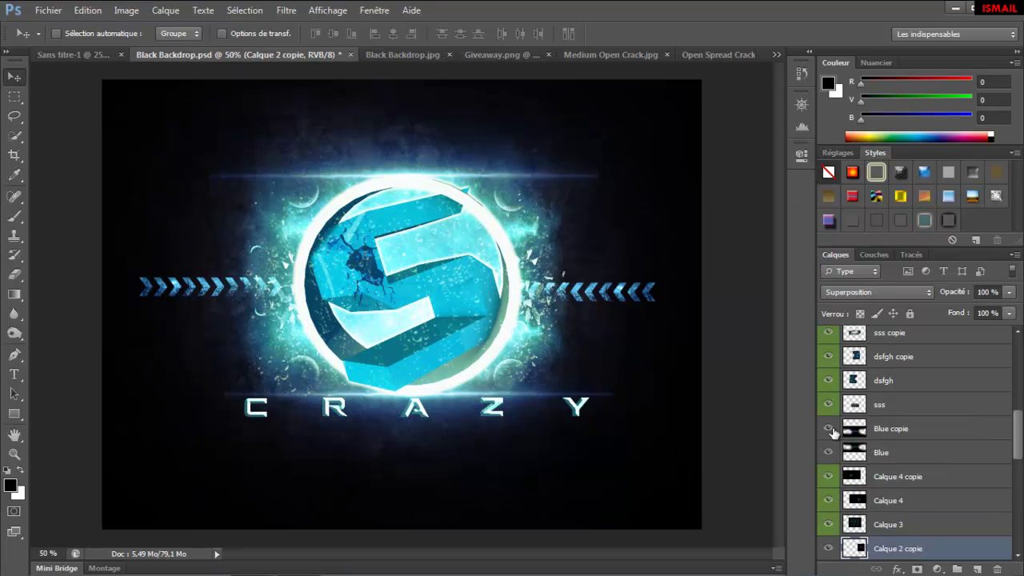
pyautogui.scroll(5, 912, 440)
pyautogui.moveTo(888, 447)
pyautogui.mouseDown()
pyautogui.moveTo(320, 63)
pyautogui.moveTo(516, 302)
pyautogui.mouseUp()
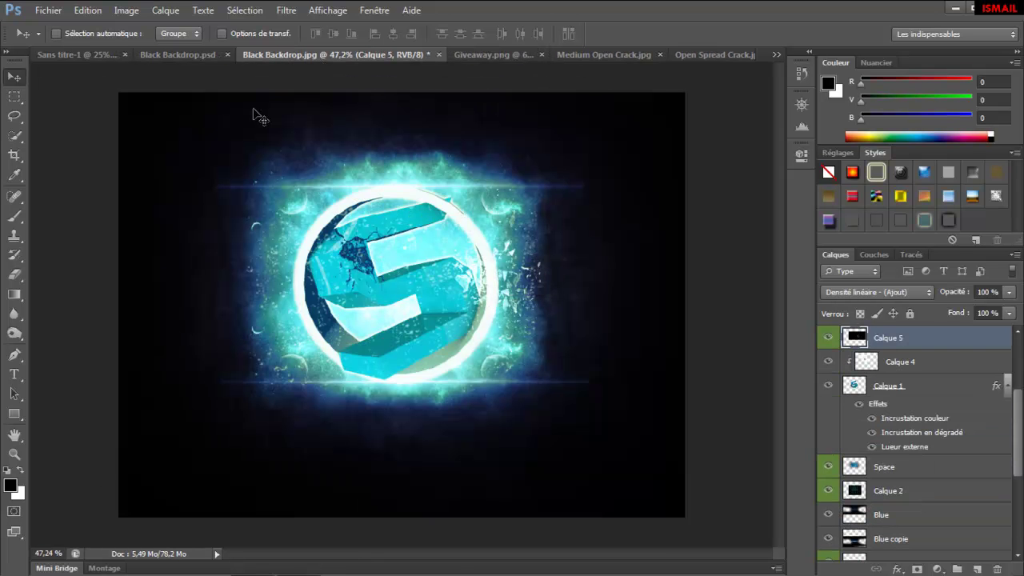
pyautogui.hotkey('ctrl', 'shift', 'Tab')
pyautogui.hotkey('ctrl', 'Tab')
pyautogui.scroll(-1, 920, 440)
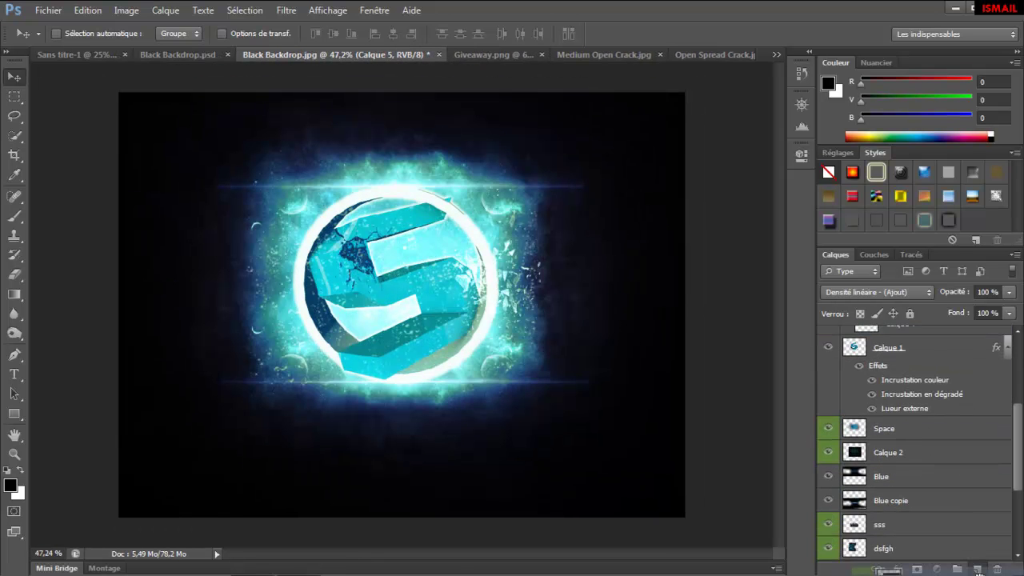
pyautogui.scroll(-5, 920, 480)
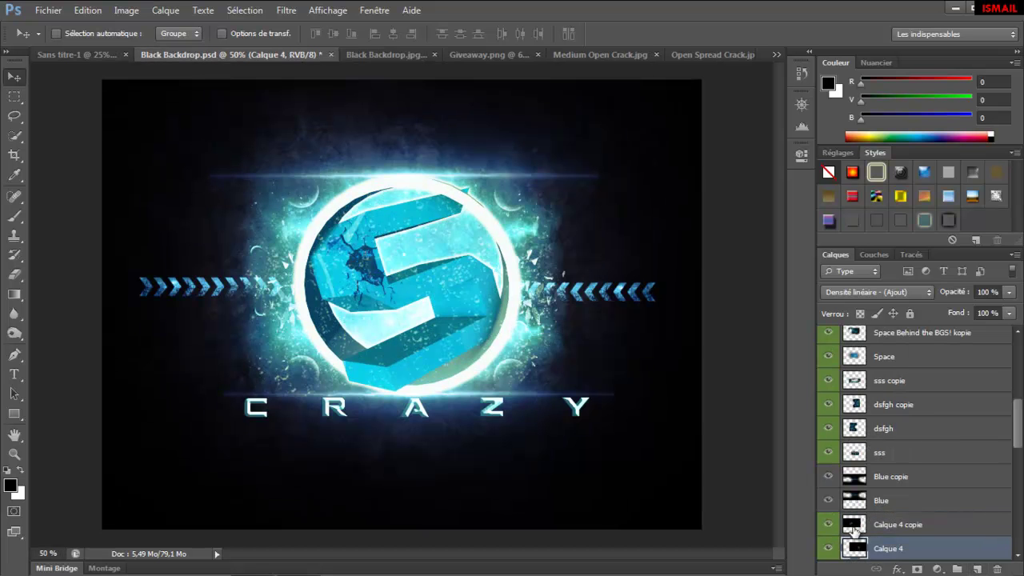
pyautogui.moveTo(501, 316); pyautogui.dragTo(271, 298)
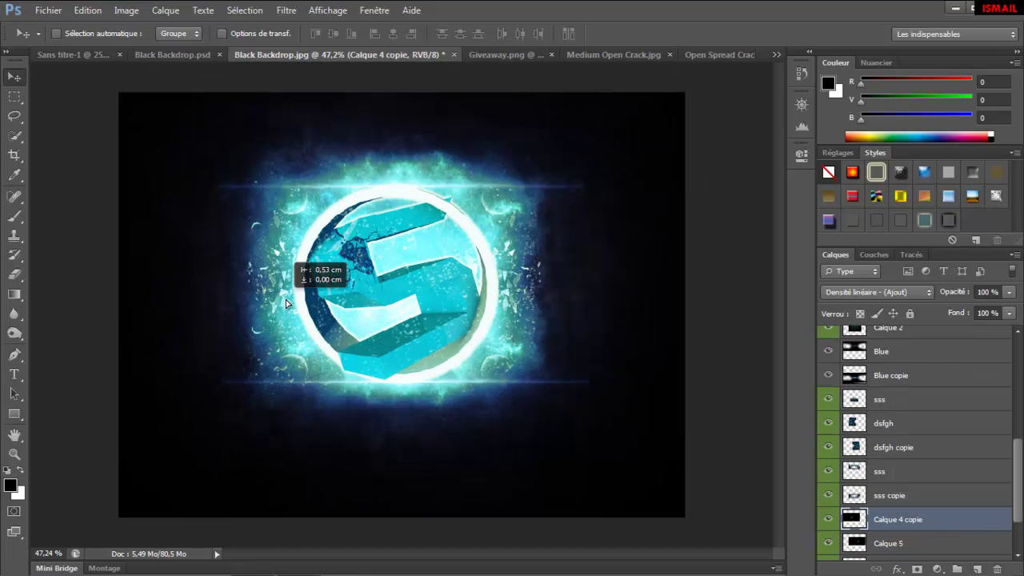
# Copy the right and left blue chevron streaks into the image beside the ring
pyautogui.moveTo(492, 62)
pyautogui.mouseDown()
pyautogui.moveTo(560, 312)
pyautogui.moveTo(589, 296)
pyautogui.mouseUp()
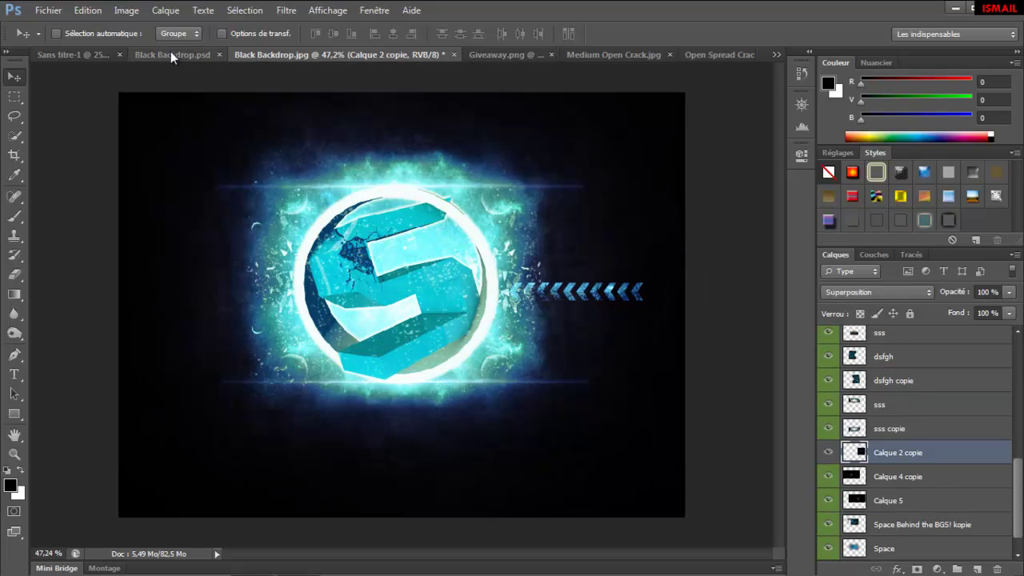
pyautogui.click(170, 51)
pyautogui.moveTo(272, 222); pyautogui.dragTo(272, 276)
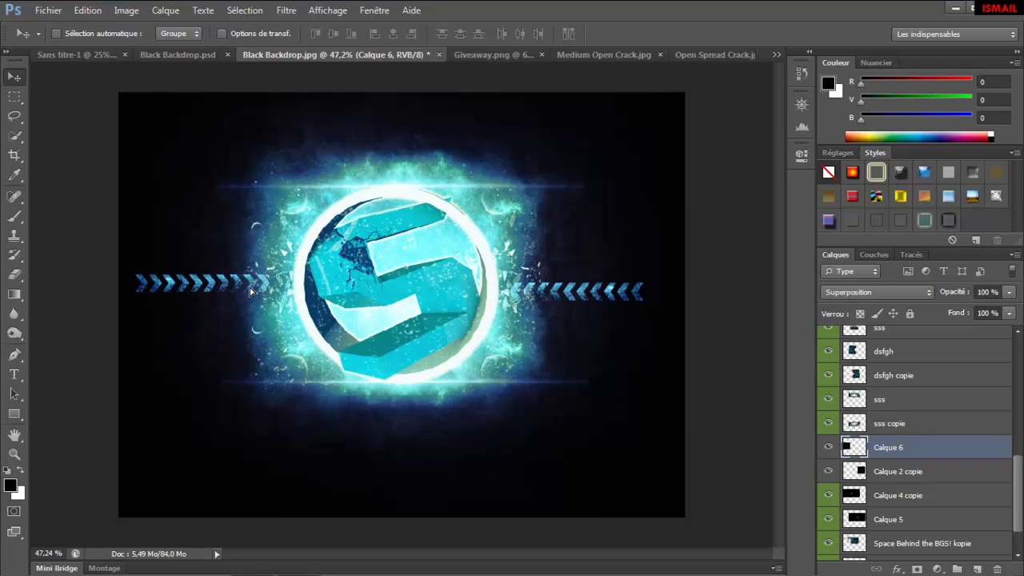
pyautogui.click(801, 104)
pyautogui.moveTo(694, 182); pyautogui.dragTo(690, 182)
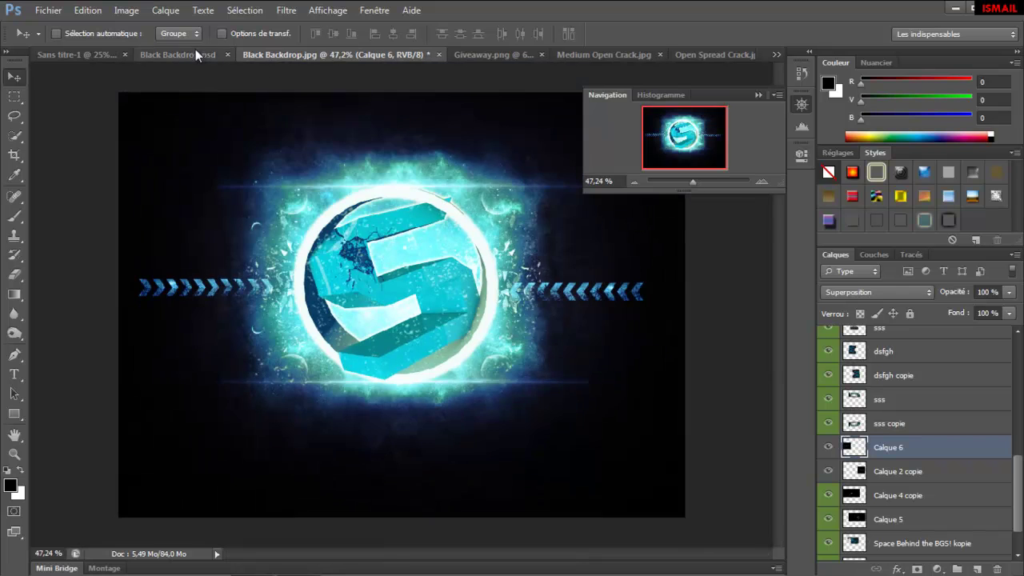
pyautogui.click(195, 53)
# Type a white C in Coalition 54 pt on a new layer below the ring
pyautogui.click(390, 54)
pyautogui.press('t')
pyautogui.scroll(-1, 986, 472)
pyautogui.click(920, 548)
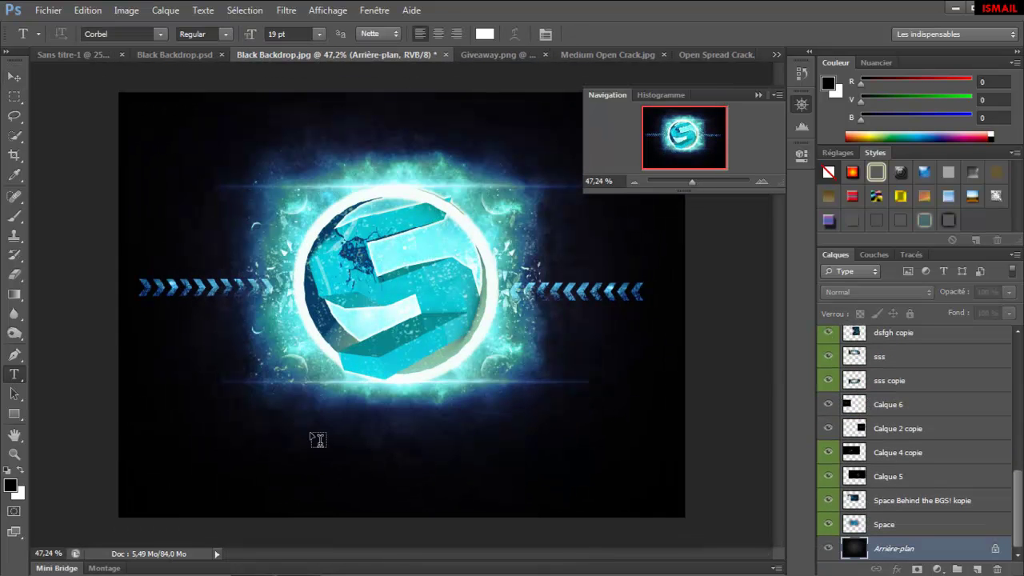
pyautogui.click(286, 415)
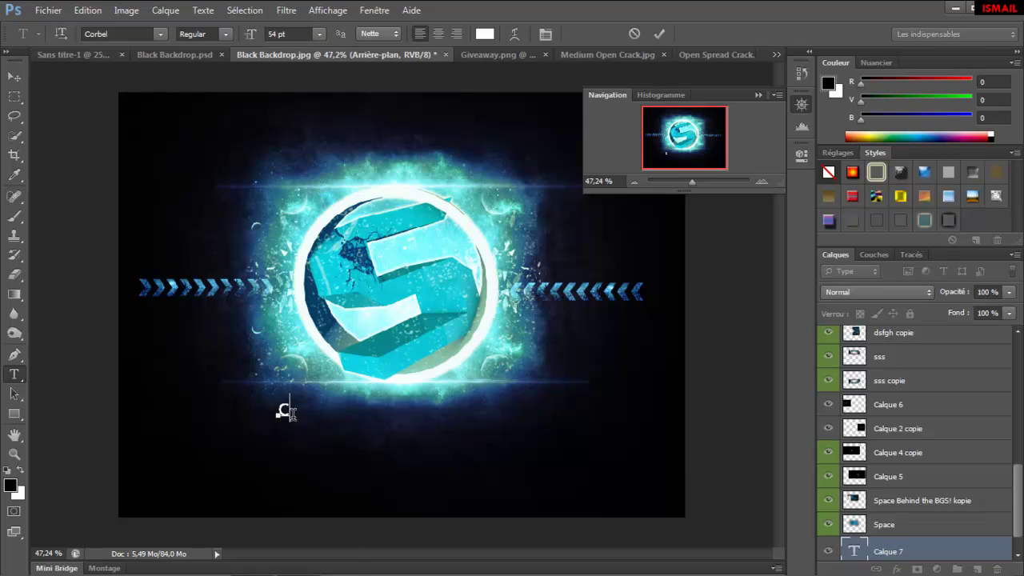
pyautogui.click(160, 33)
pyautogui.scroll(2, 120, 200)
pyautogui.click(104, 73)
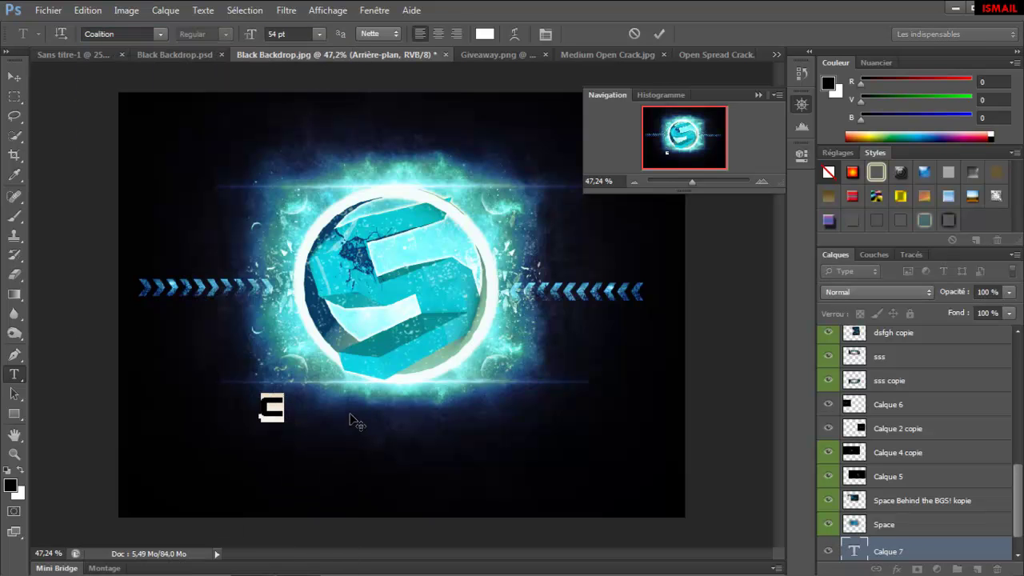
pyautogui.click(12, 84)
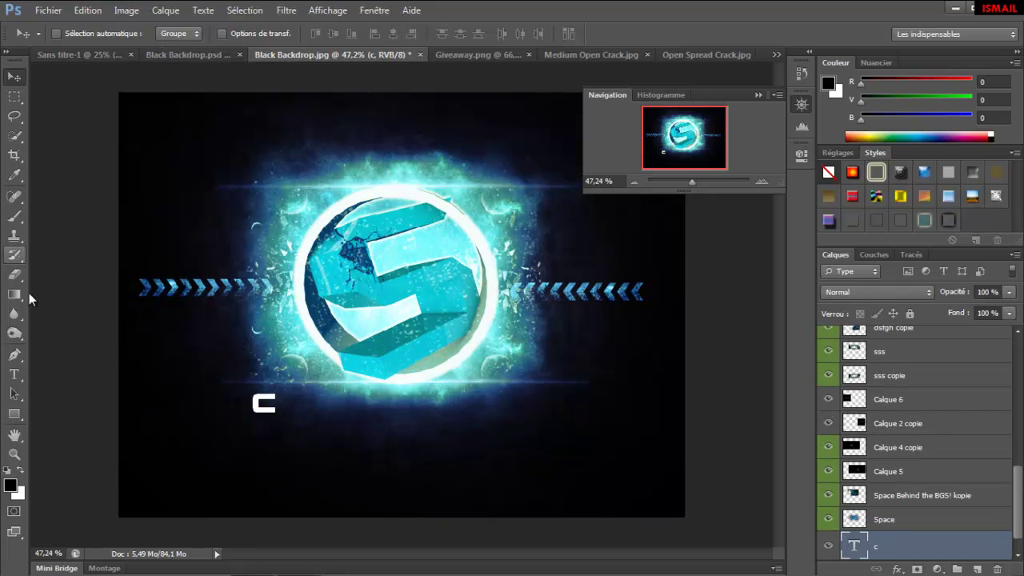
# Add R, A, Z and Y as separate type layers spaced to the right of C
pyautogui.click(13, 373)
pyautogui.hotkey('ctrl', 'Return')
pyautogui.press('v')
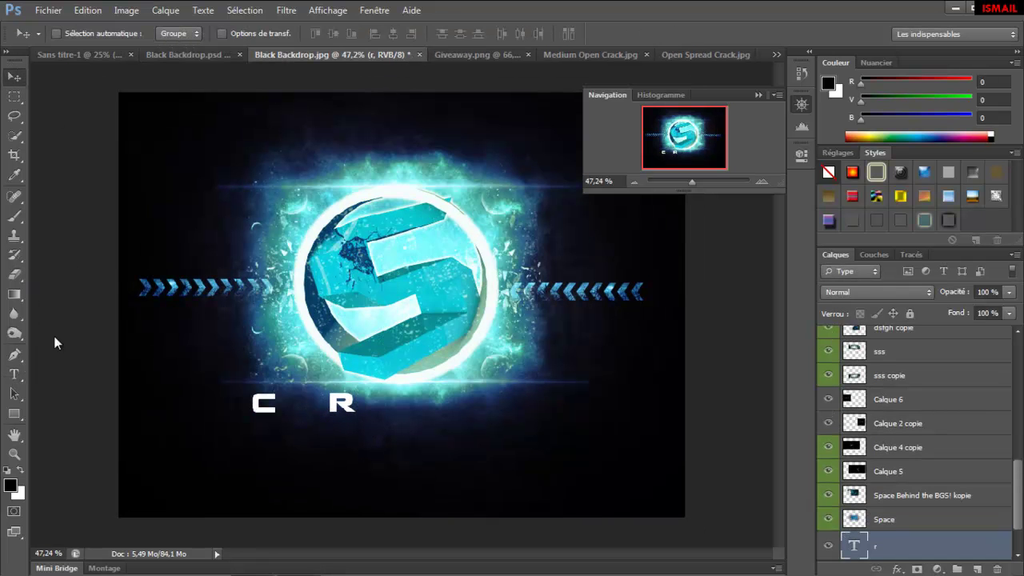
pyautogui.click(14, 374)
pyautogui.click(388, 402)
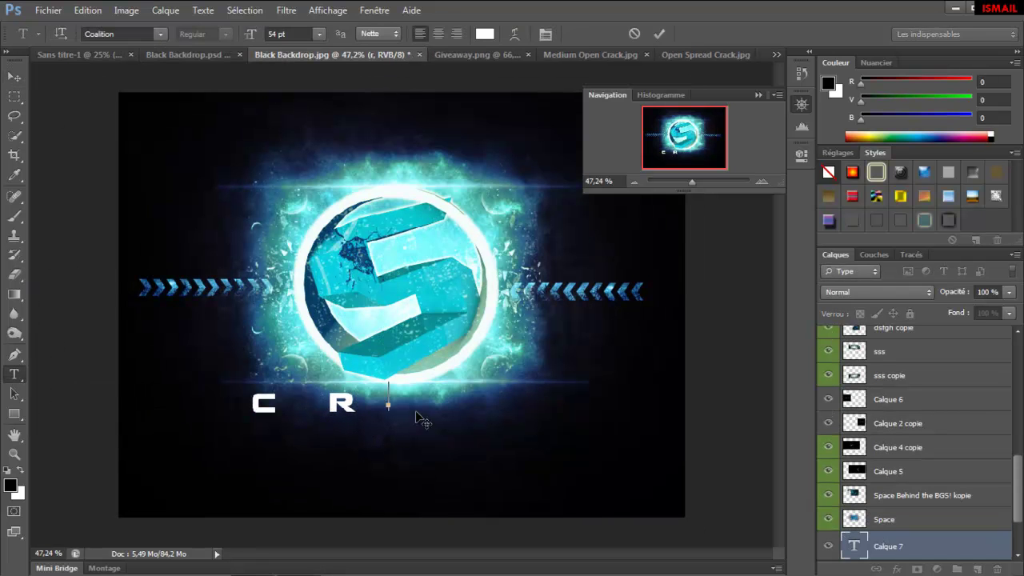
pyautogui.write('A')
pyautogui.write('A')
pyautogui.click(17, 373)
pyautogui.click(474, 402)
pyautogui.write('z')
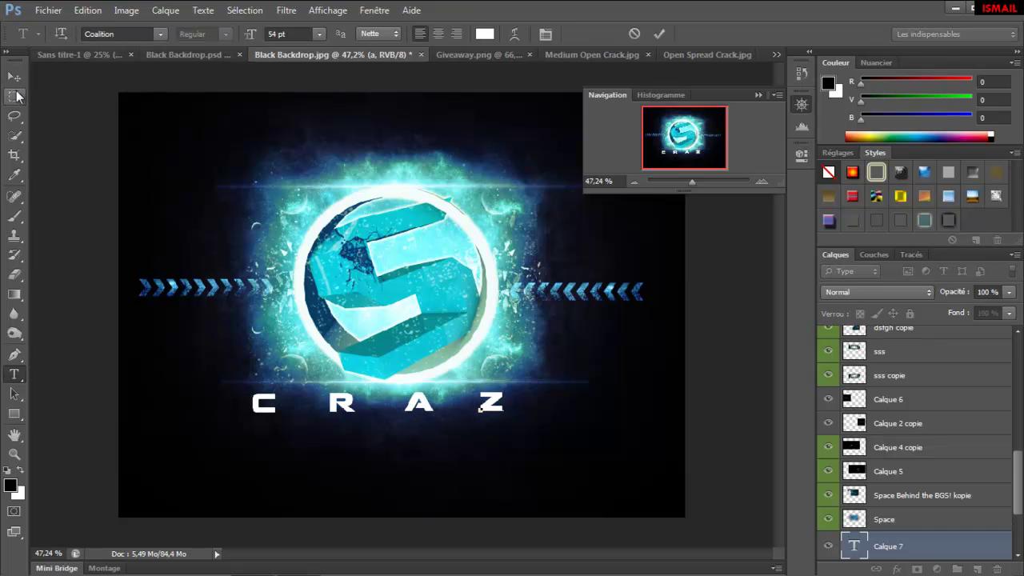
pyautogui.write('.Y')
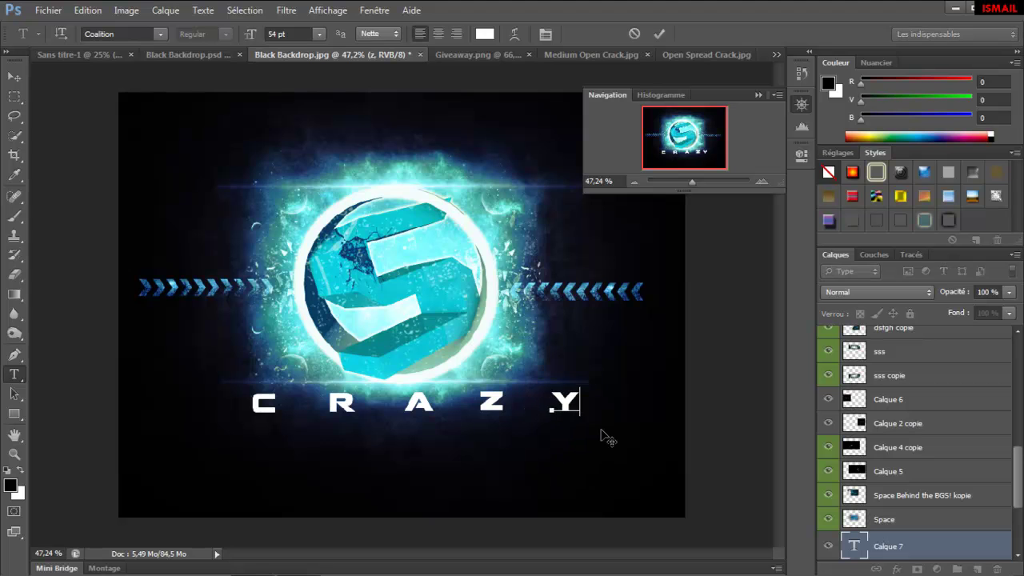
pyautogui.click(15, 77)
# Nudge C, R and Z slightly left to even the spacing, then bring up the reference PSD
pyautogui.moveTo(273, 404); pyautogui.dragTo(262, 406)
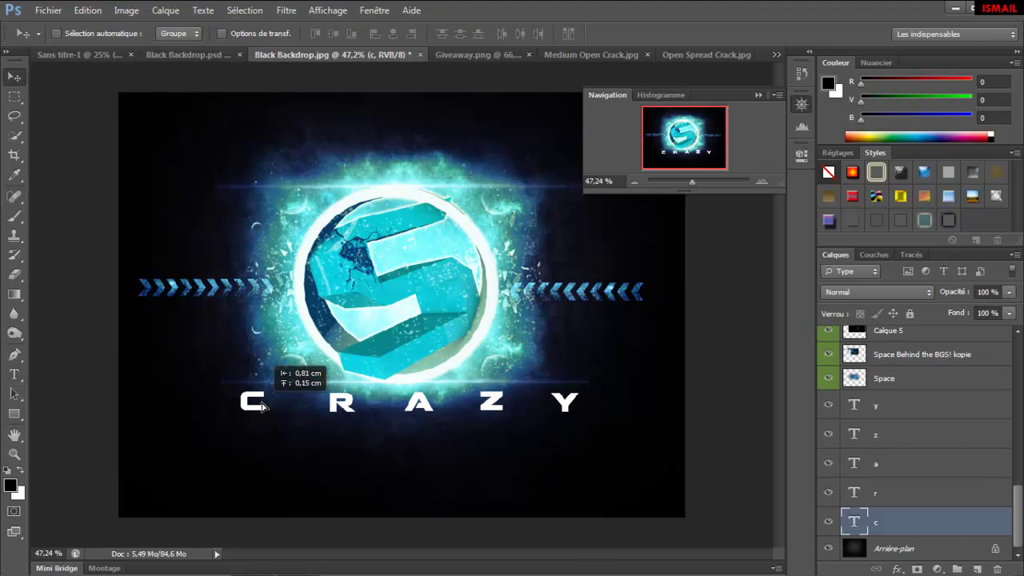
pyautogui.click(896, 492)
pyautogui.moveTo(338, 415); pyautogui.dragTo(326, 417)
pyautogui.click(897, 465)
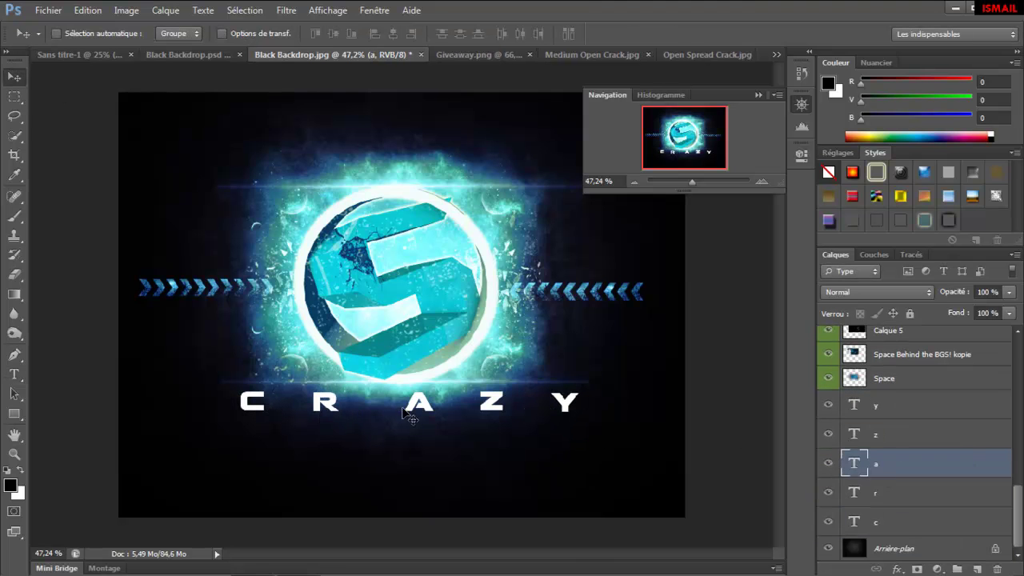
pyautogui.click(933, 439)
pyautogui.moveTo(493, 399); pyautogui.dragTo(484, 402)
pyautogui.click(898, 410)
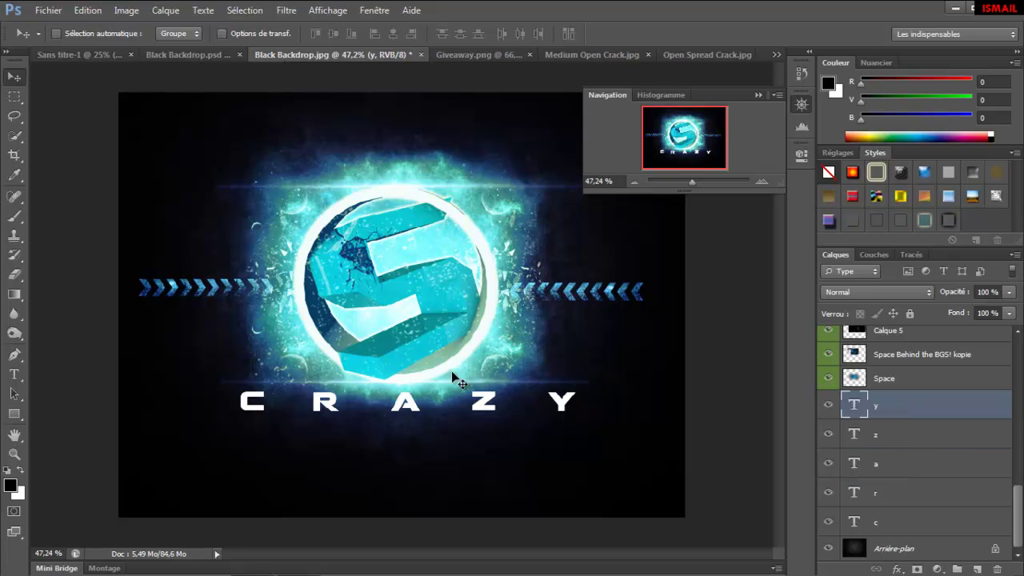
pyautogui.hotkey('ctrl', 'shift', 'Tab')
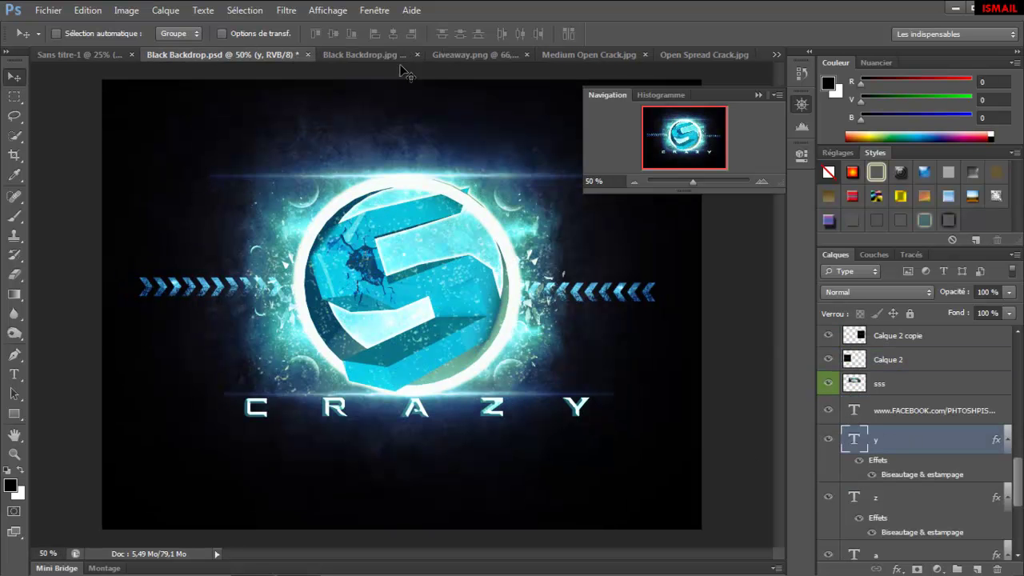
# Recolour the C and R letters with cyan sampled from the logo
pyautogui.click(368, 54)
pyautogui.doubleClick(854, 521)
pyautogui.click(485, 34)
pyautogui.click(318, 339)
pyautogui.click(811, 167)
pyautogui.doubleClick(855, 492)
pyautogui.click(485, 34)
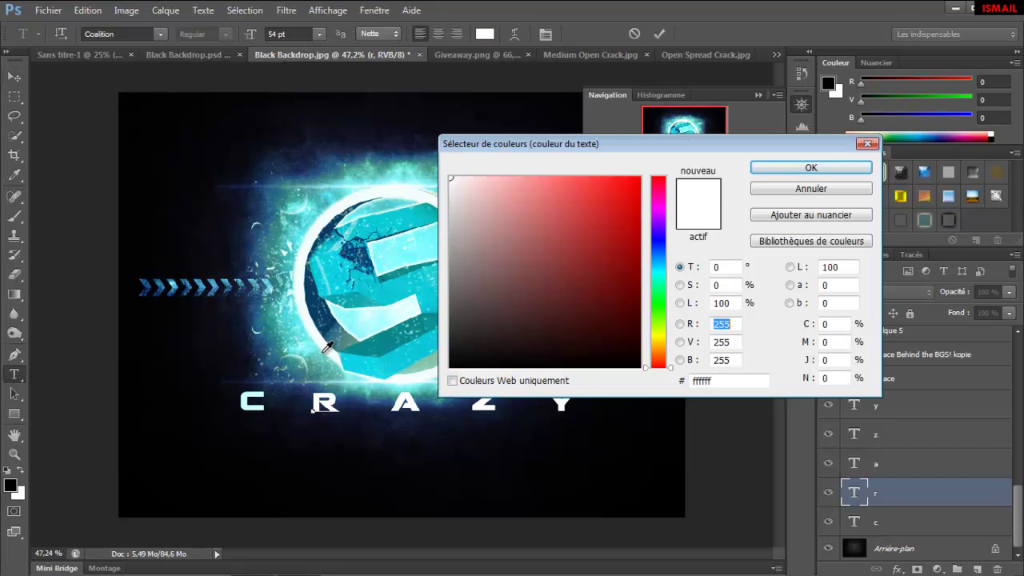
pyautogui.click(317, 342)
pyautogui.press('Return')
# Recolour the A, Z and Y letters with the same cyan sampled from the logo
pyautogui.doubleClick(854, 463)
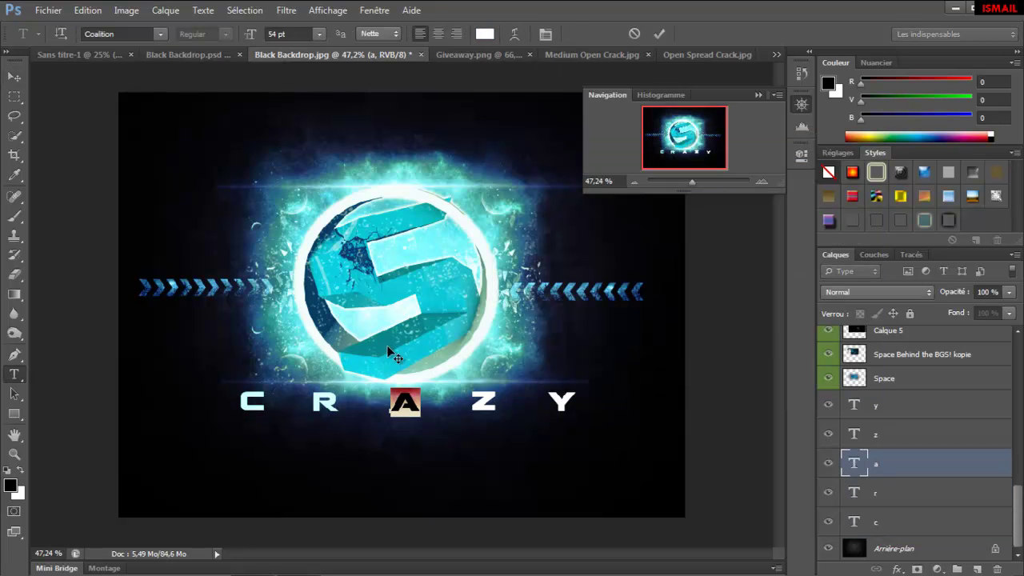
pyautogui.click(486, 33)
pyautogui.click(320, 330)
pyautogui.click(792, 167)
pyautogui.doubleClick(854, 434)
pyautogui.click(486, 33)
pyautogui.click(317, 340)
pyautogui.click(792, 167)
pyautogui.doubleClick(855, 404)
pyautogui.click(486, 34)
pyautogui.click(281, 340)
pyautogui.click(792, 167)
# Give C and R a Bevel & Emboss style with the Ciselage marqué technique
pyautogui.click(888, 524)
pyautogui.doubleClick(888, 526)
pyautogui.click(520, 277)
pyautogui.click(748, 283)
pyautogui.click(720, 309)
pyautogui.click(1003, 242)
pyautogui.doubleClick(880, 494)
pyautogui.click(520, 277)
pyautogui.click(748, 283)
pyautogui.click(720, 308)
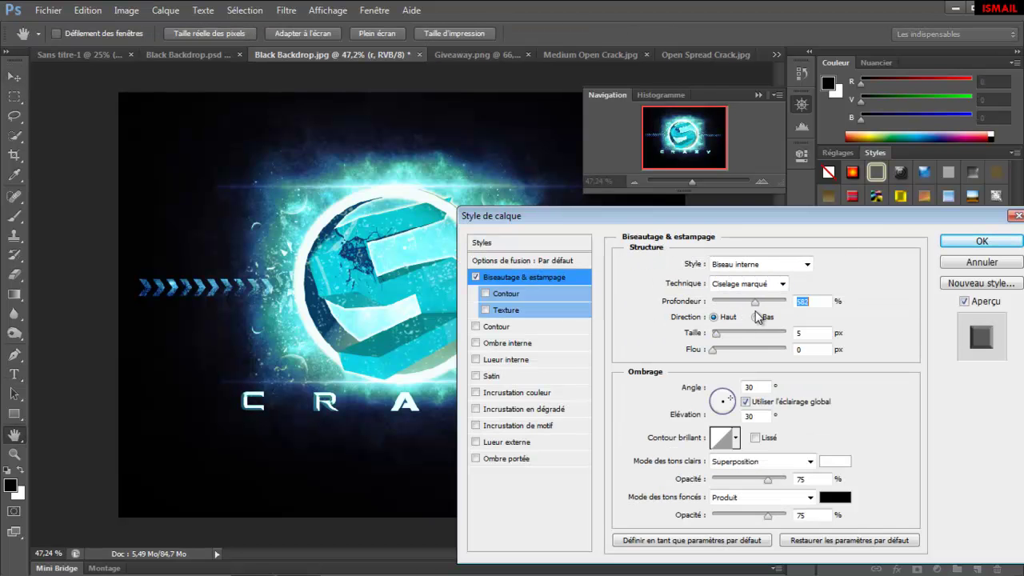
pyautogui.press('Return')
# Apply the same Ciselage marqué bevel to A, Z and Y, deepening the bevel on Y
pyautogui.doubleClick(880, 488)
pyautogui.click(520, 277)
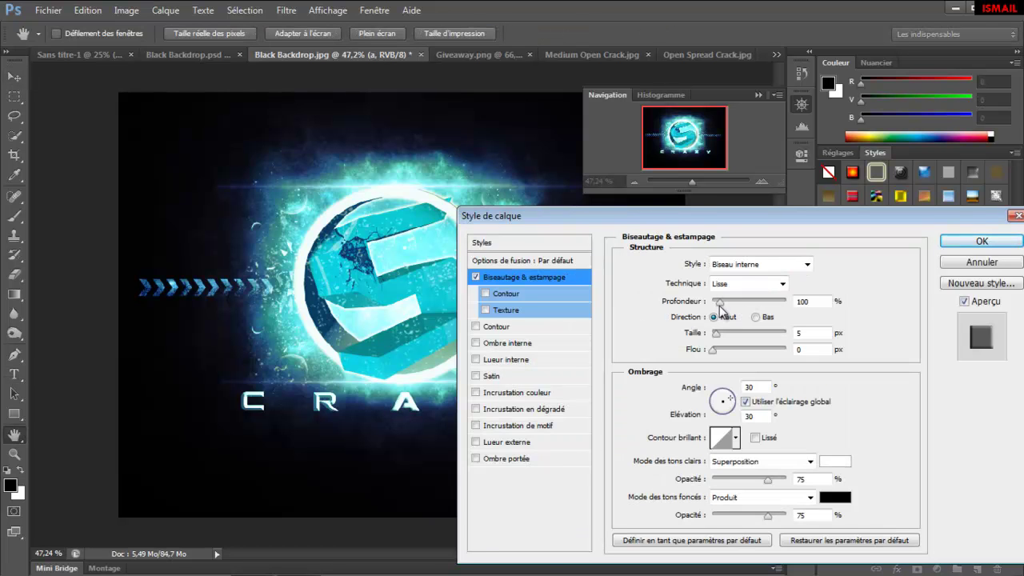
pyautogui.click(982, 242)
pyautogui.doubleClick(888, 504)
pyautogui.click(520, 277)
pyautogui.click(748, 283)
pyautogui.click(724, 309)
pyautogui.click(982, 241)
pyautogui.doubleClick(880, 496)
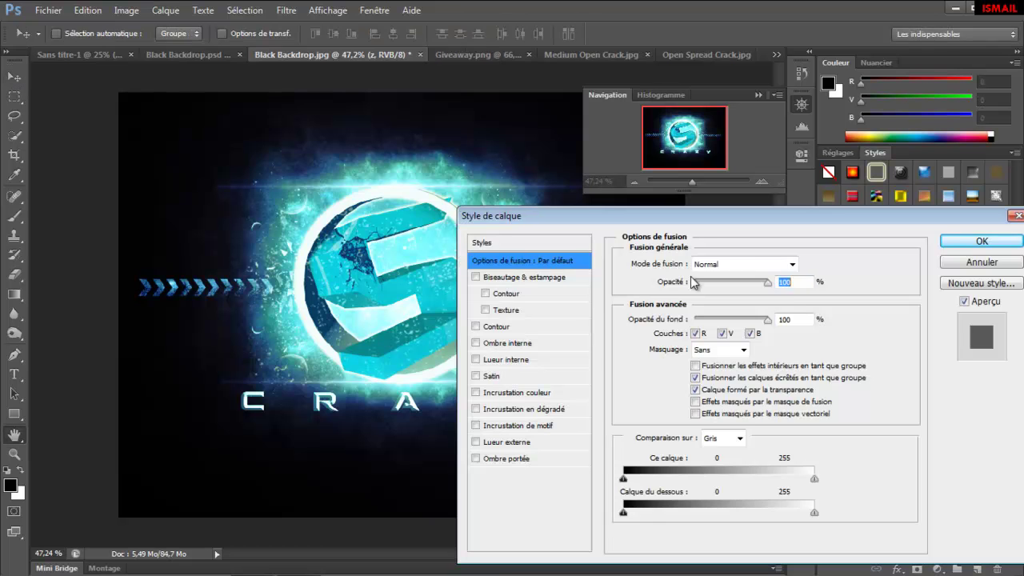
pyautogui.click(520, 277)
pyautogui.click(747, 283)
pyautogui.click(724, 309)
pyautogui.moveTo(719, 302); pyautogui.dragTo(753, 308)
pyautogui.click(977, 242)
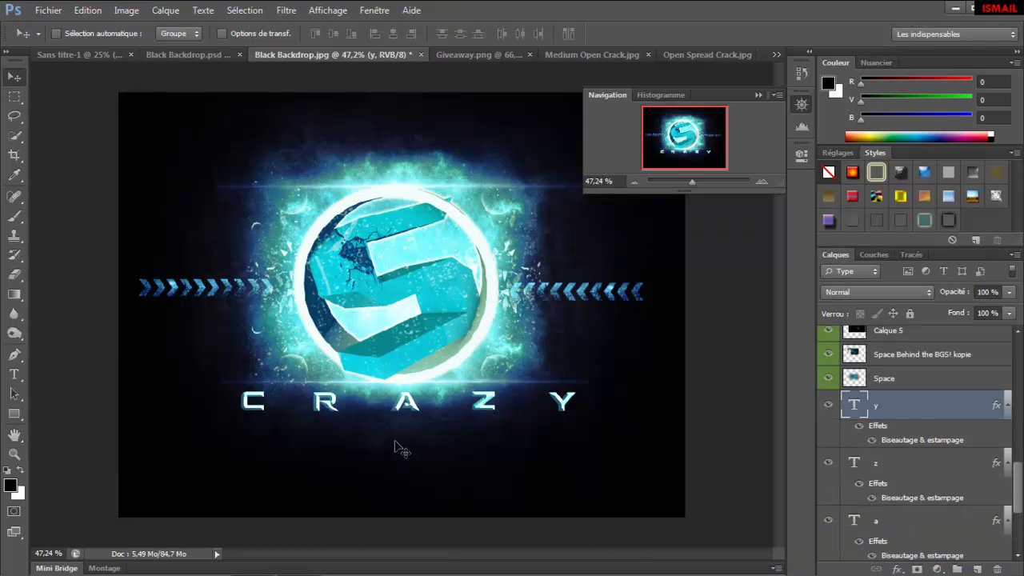